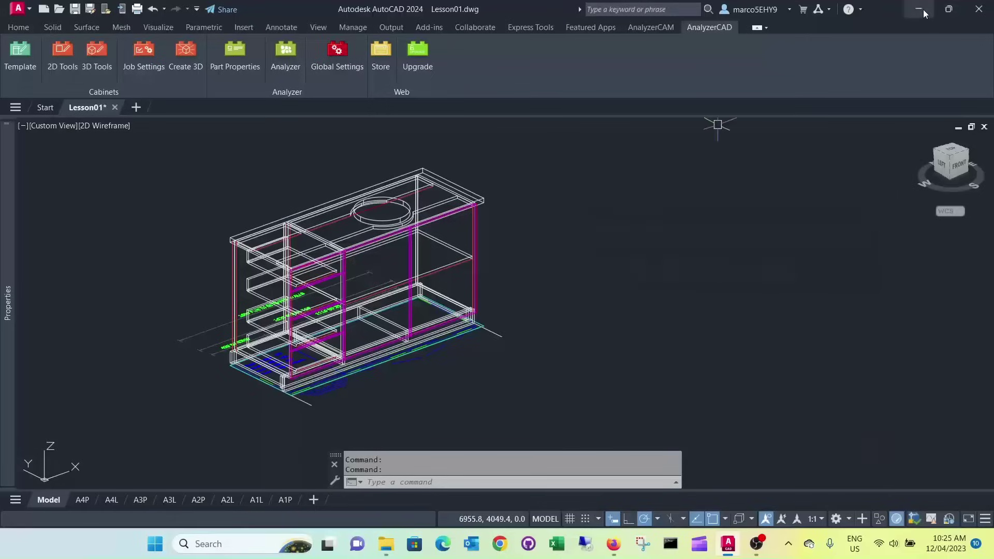
Minimize the AutoCAD window with the Lesson01 drawing to reveal the desktop.
{"action": "left_click", "coordinate": [920, 10]}
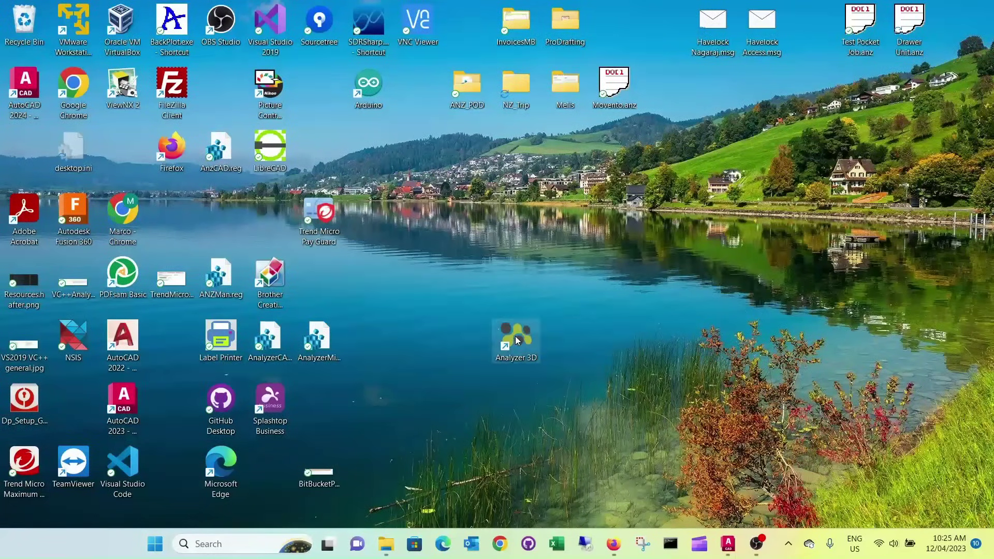
Launch Analyzer 3D and open Exercise01.anz from the recent documents.
{"action": "double_click", "coordinate": [515, 336]}
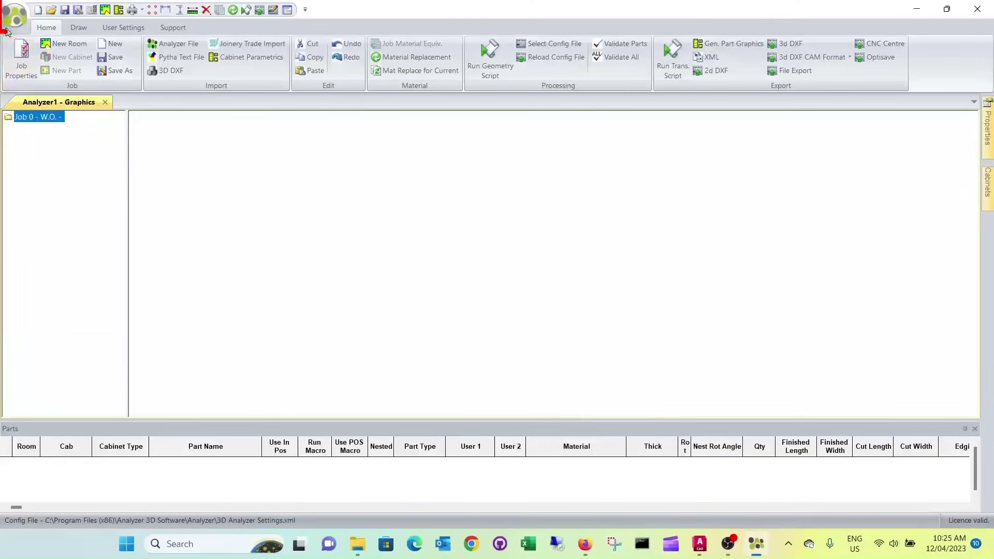
{"action": "left_click", "coordinate": [16, 16]}
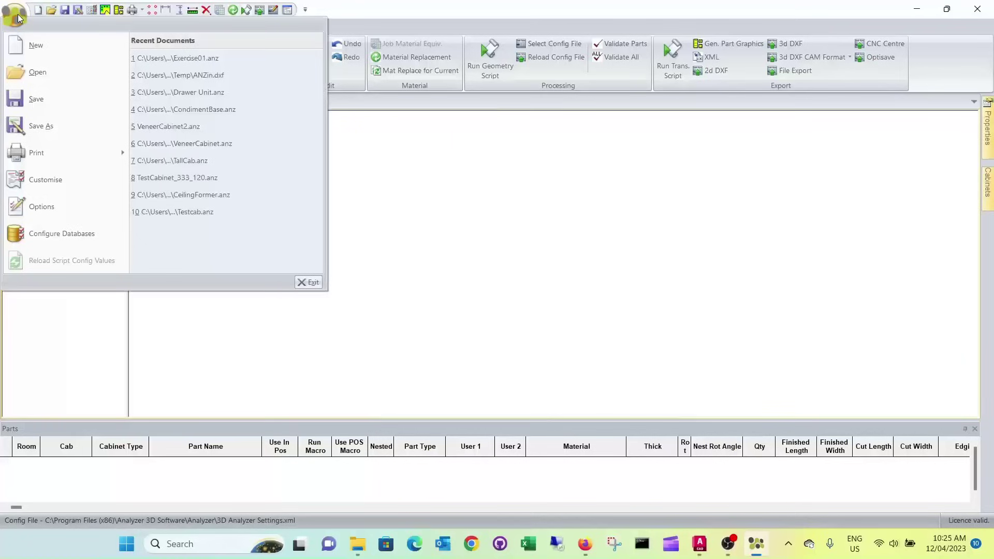
{"action": "left_click", "coordinate": [189, 61]}
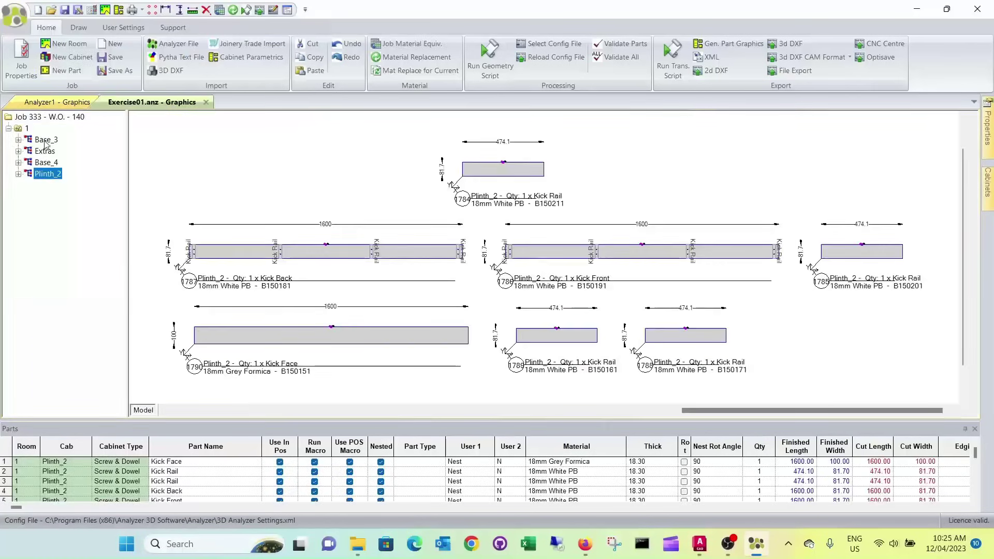
Review the part drawings of the Base_3, Base_4 and Plinth_2 cabinets.
{"action": "left_click", "coordinate": [45, 141]}
{"action": "left_click", "coordinate": [44, 152]}
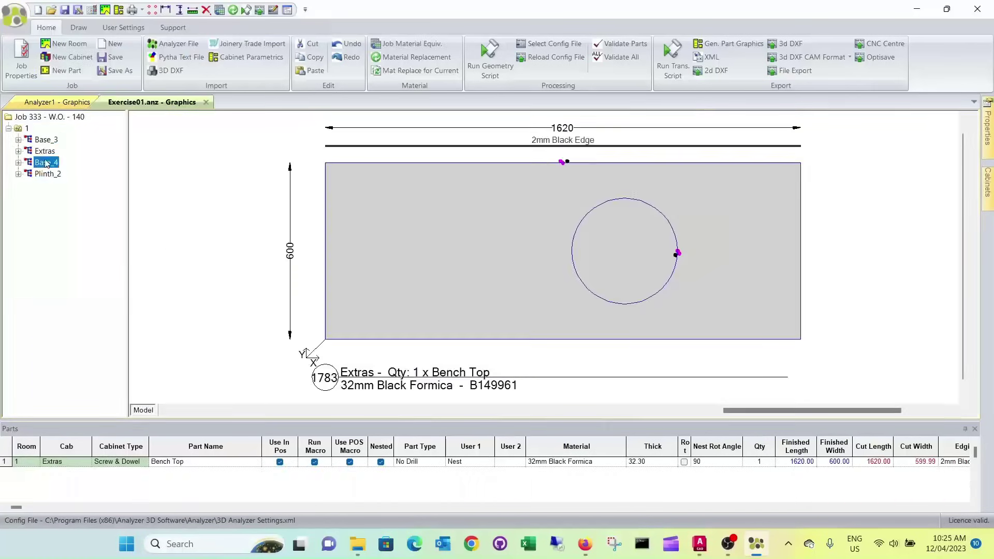
{"action": "left_click", "coordinate": [45, 174]}
{"action": "left_click", "coordinate": [45, 140]}
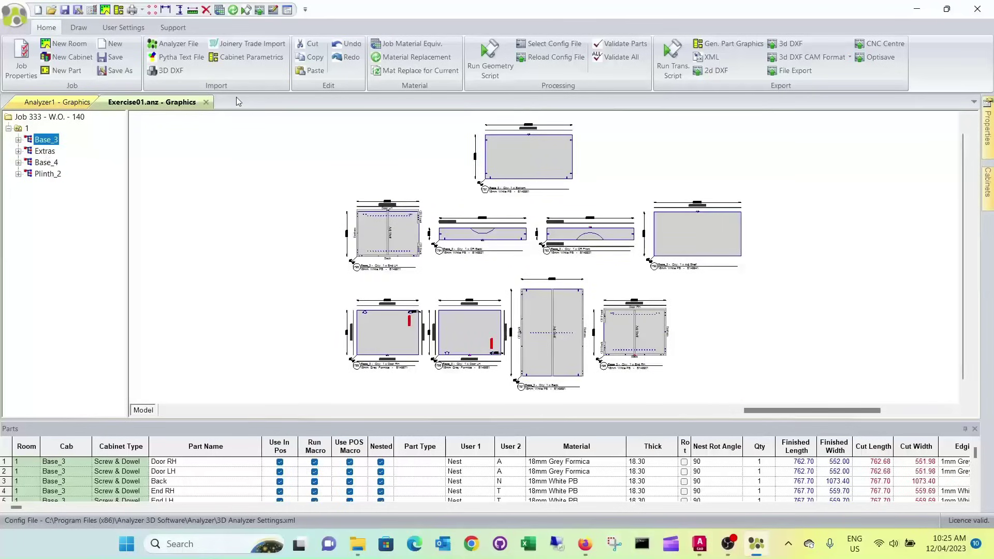
Review job 333's details, run the geometry script, then select Base_4.
{"action": "left_click", "coordinate": [22, 52]}
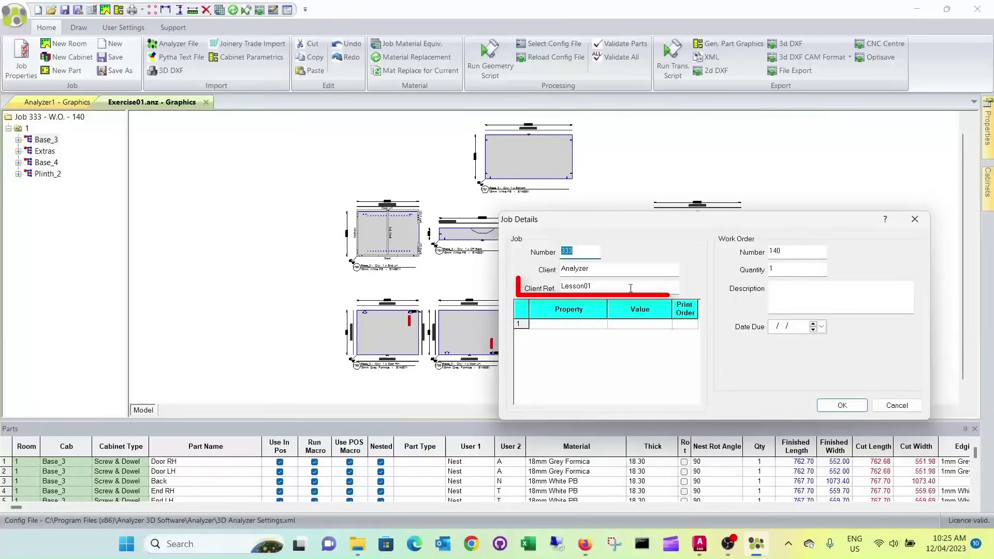
{"action": "left_click", "coordinate": [844, 407]}
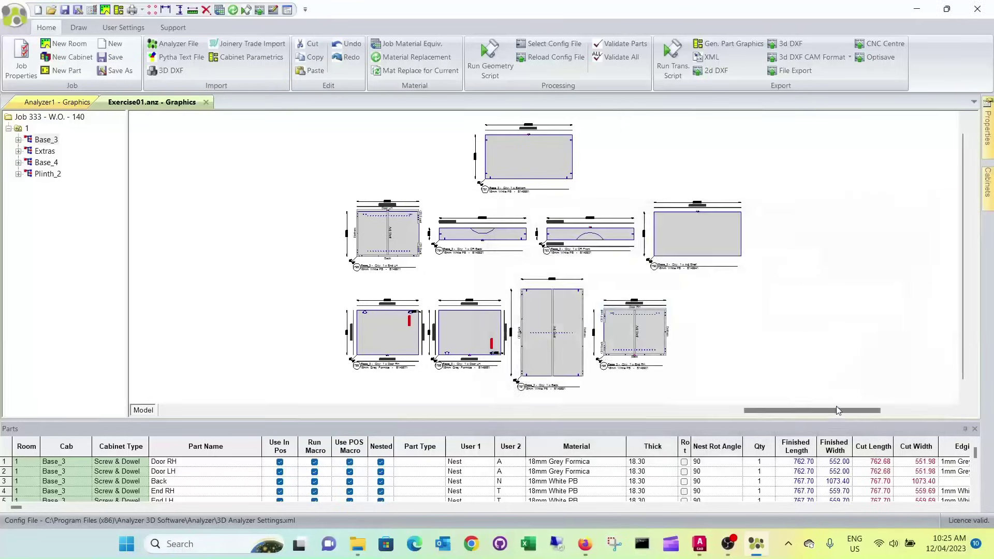
{"action": "left_click", "coordinate": [490, 59]}
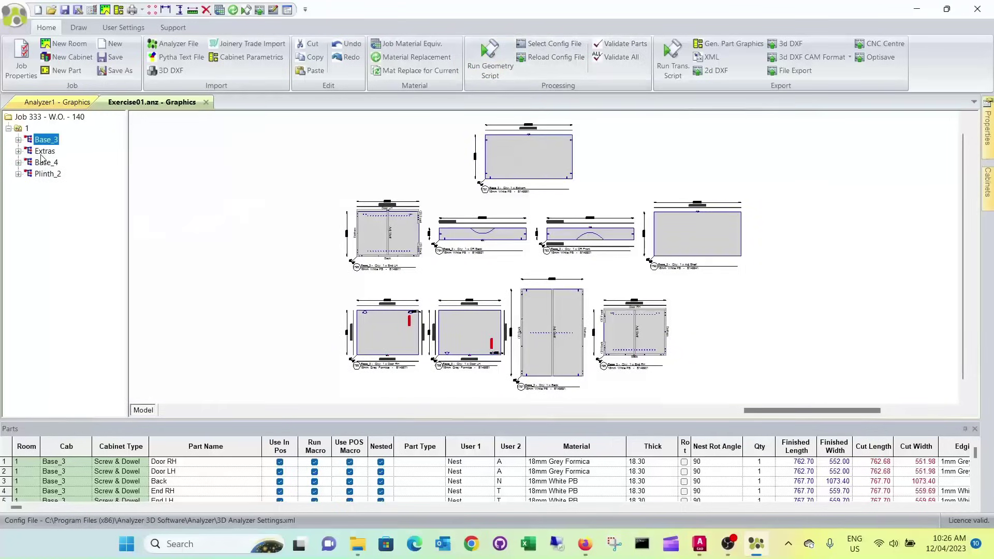
{"action": "left_click", "coordinate": [44, 152]}
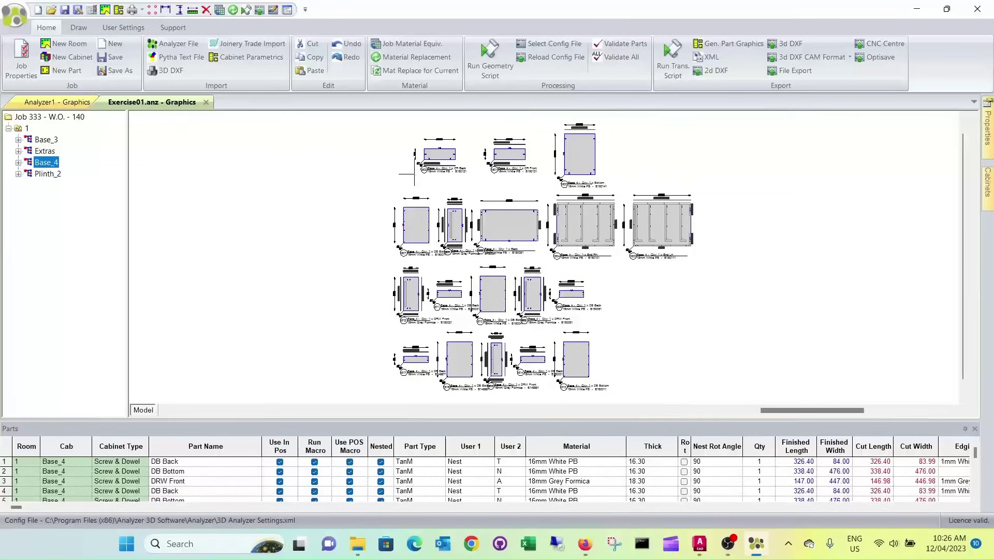
Run the translator script for job 333 and acknowledge the nesting index message.
{"action": "left_click", "coordinate": [675, 59]}
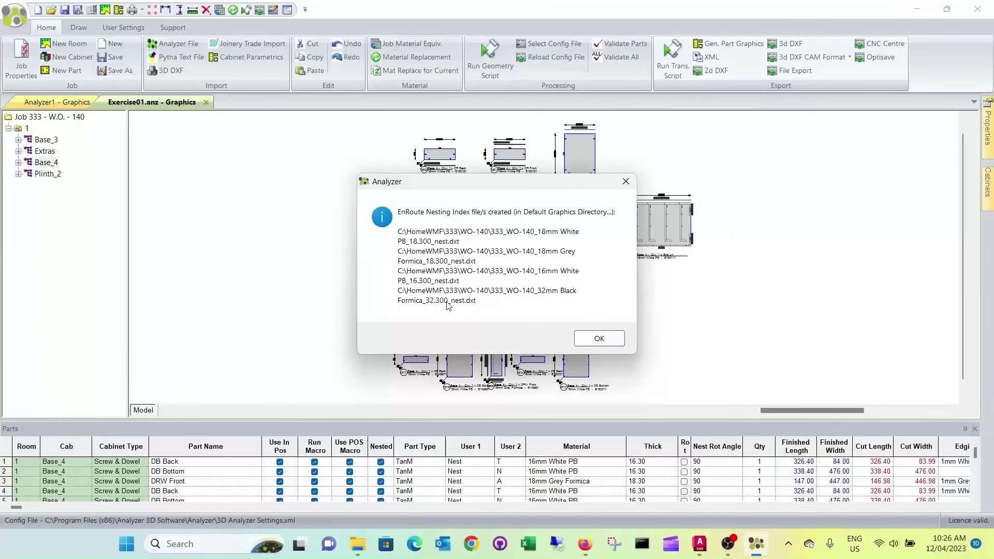
{"action": "left_click", "coordinate": [594, 343]}
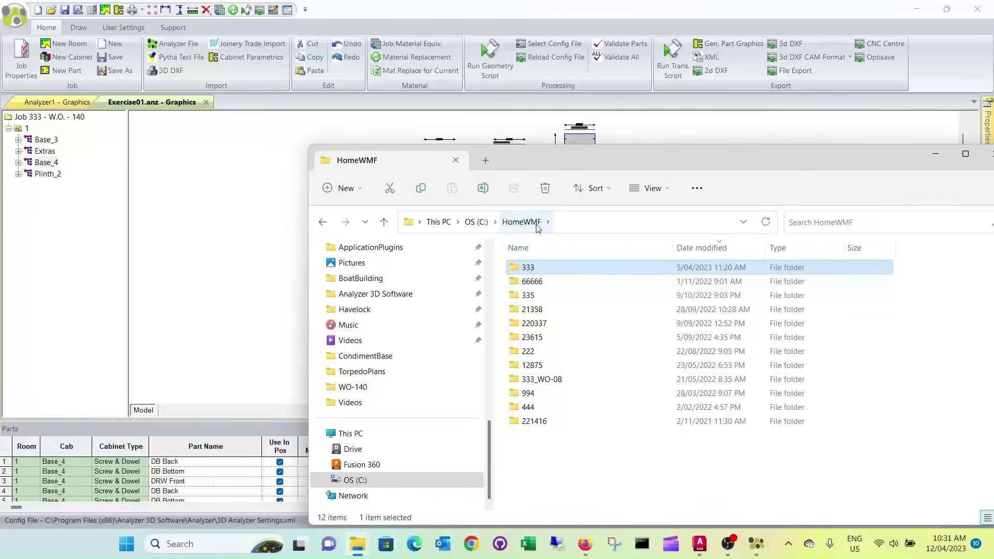
Browse job folder 333 into WO-140 to view the nest files, then leave Explorer.
{"action": "double_click", "coordinate": [553, 270]}
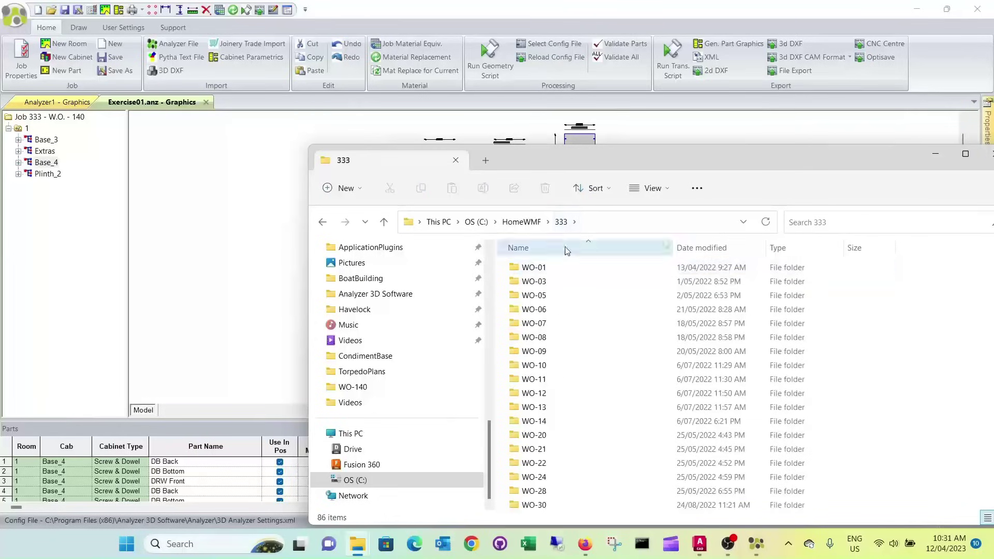
{"action": "scroll", "coordinate": [555, 284], "scroll_direction": "down", "scroll_amount": 2}
{"action": "scroll", "coordinate": [544, 284], "scroll_direction": "down", "scroll_amount": 1}
{"action": "scroll", "coordinate": [533, 282], "scroll_direction": "down", "scroll_amount": 2}
{"action": "scroll", "coordinate": [533, 282], "scroll_direction": "down", "scroll_amount": 1}
{"action": "scroll", "coordinate": [533, 283], "scroll_direction": "down", "scroll_amount": 1}
{"action": "scroll", "coordinate": [532, 289], "scroll_direction": "down", "scroll_amount": 3}
{"action": "scroll", "coordinate": [531, 295], "scroll_direction": "down", "scroll_amount": 4}
{"action": "scroll", "coordinate": [528, 342], "scroll_direction": "down", "scroll_amount": 6}
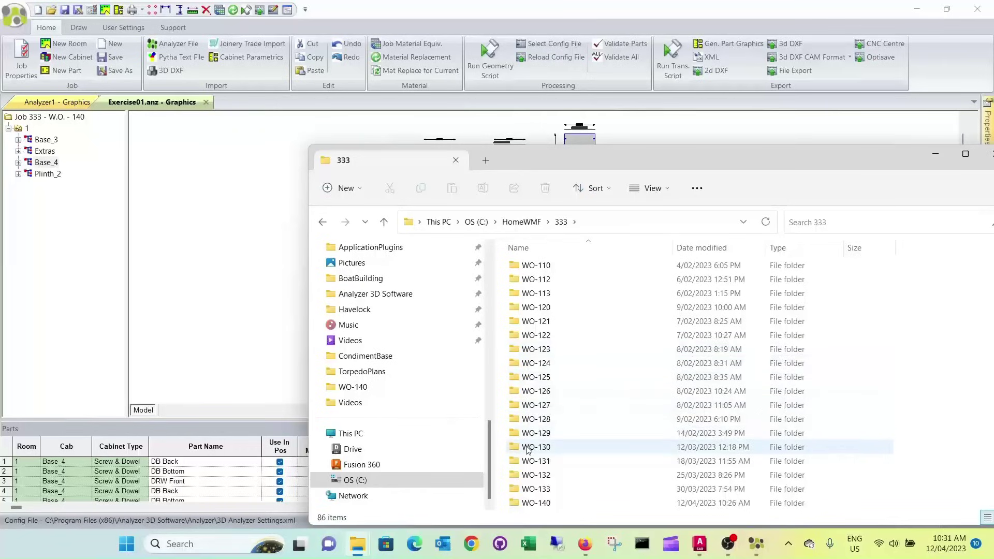
{"action": "double_click", "coordinate": [534, 504]}
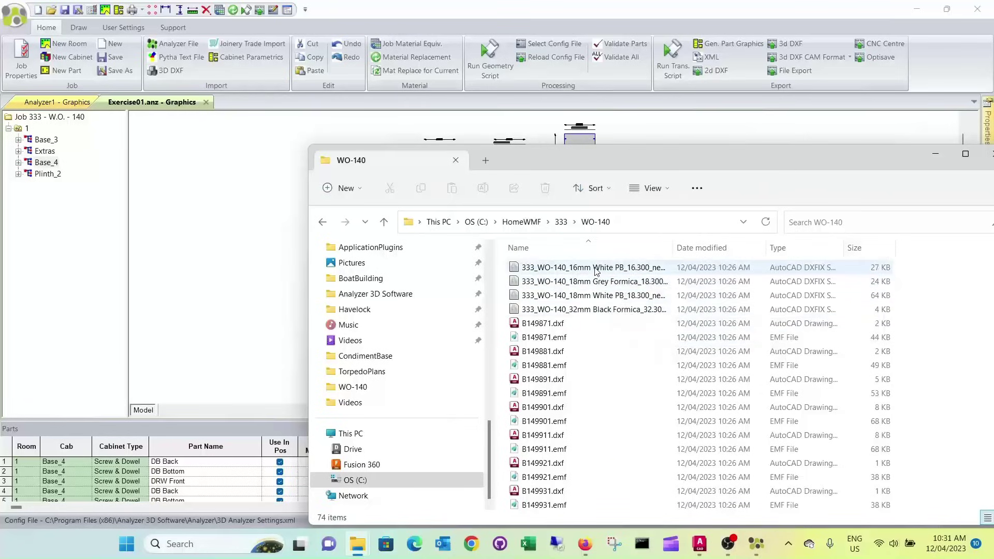
{"action": "key", "text": "alt+Tab"}
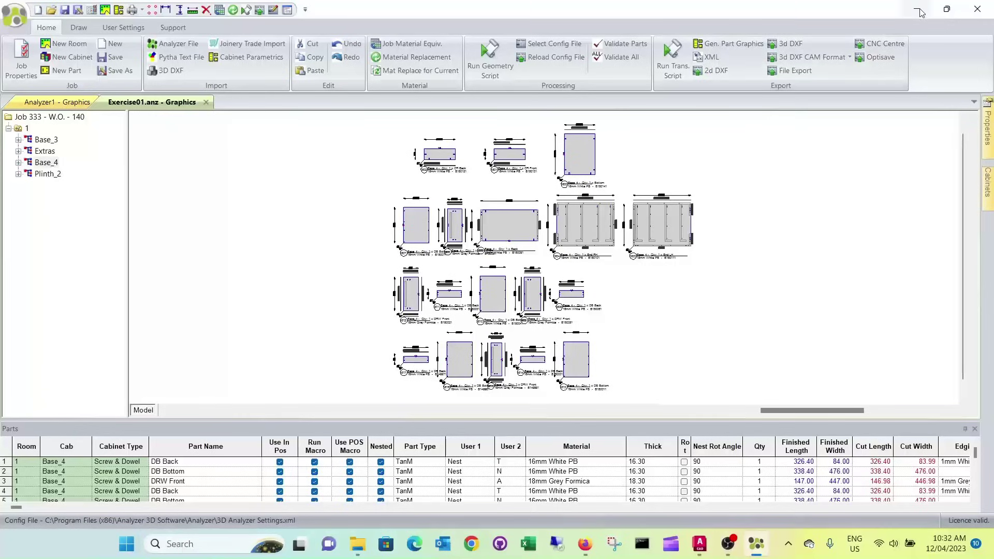
Close Analyzer 3D through its save prompt and bring up AutoCAD's AnalyzerCAM ribbon.
{"action": "left_click", "coordinate": [979, 10]}
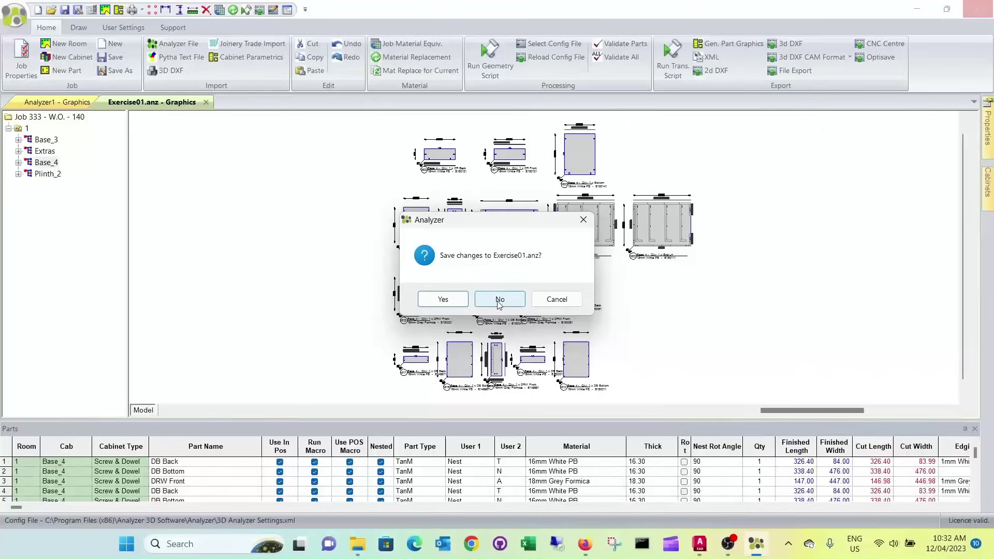
{"action": "left_click", "coordinate": [442, 301]}
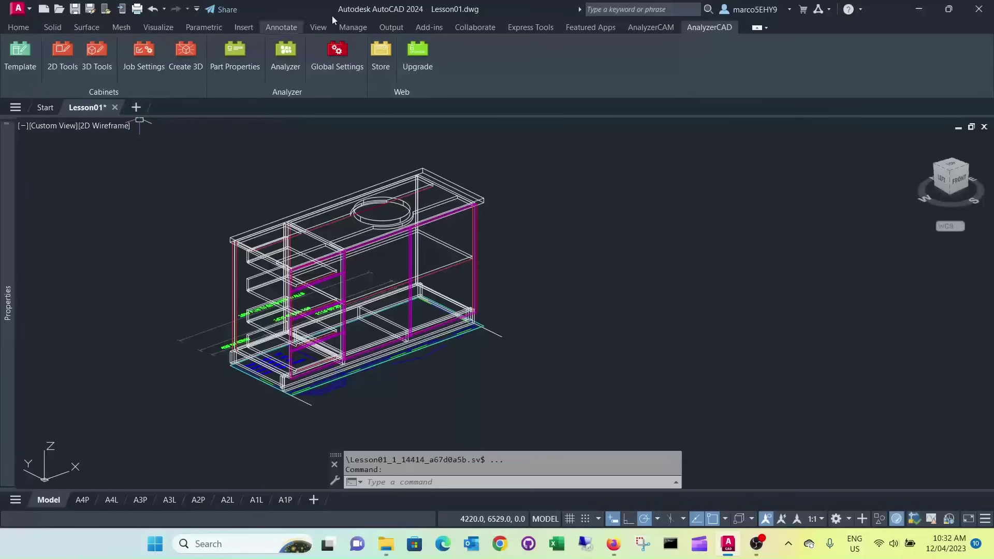
{"action": "left_click", "coordinate": [658, 28]}
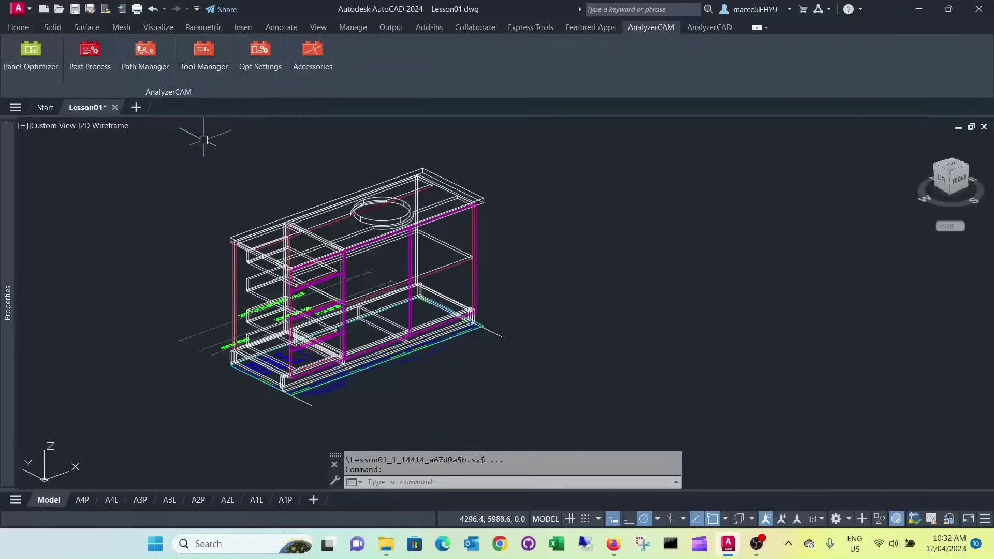
Change the Optimizer Settings machine to Biesse_CIX_FB and save it.
{"action": "left_click", "coordinate": [261, 46]}
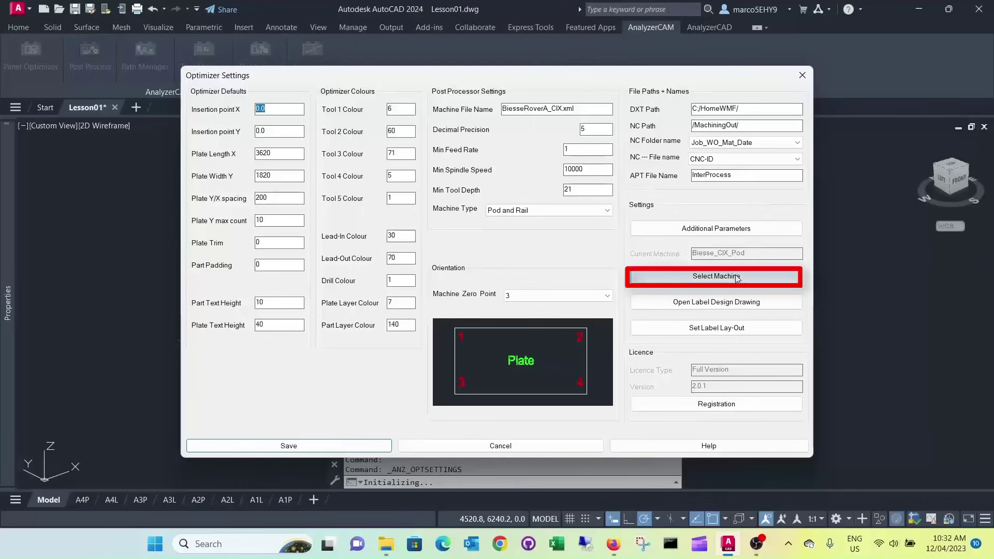
{"action": "left_click", "coordinate": [736, 277]}
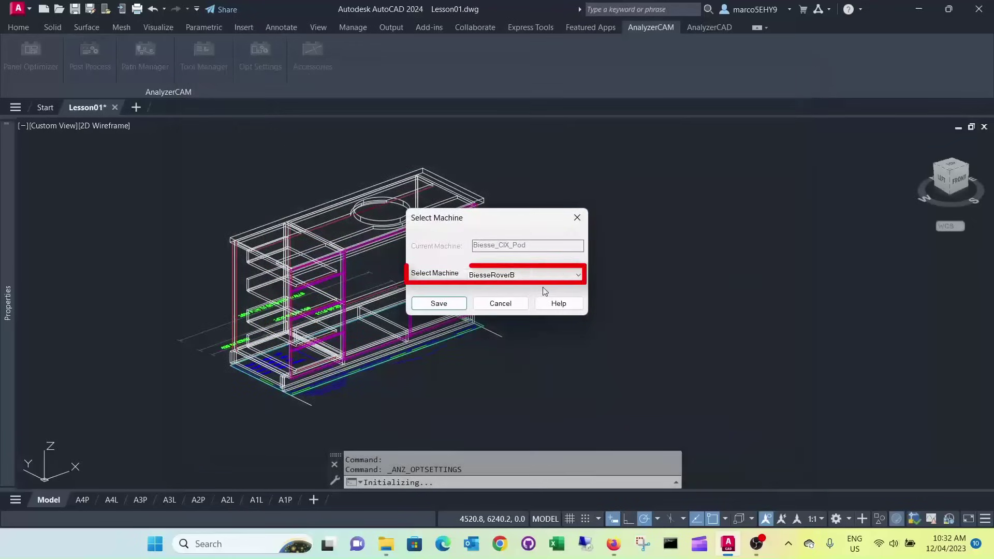
{"action": "left_click", "coordinate": [579, 275]}
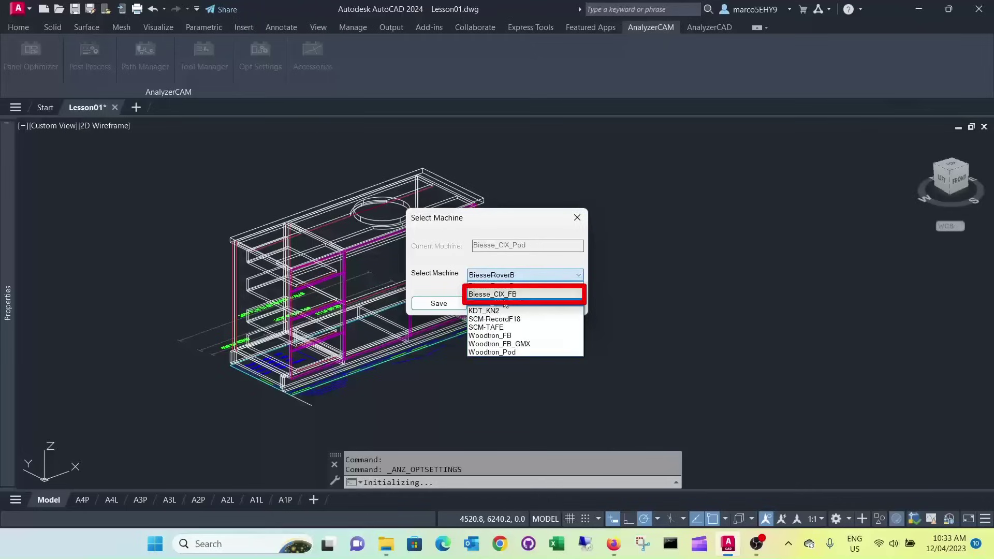
{"action": "left_click", "coordinate": [514, 298]}
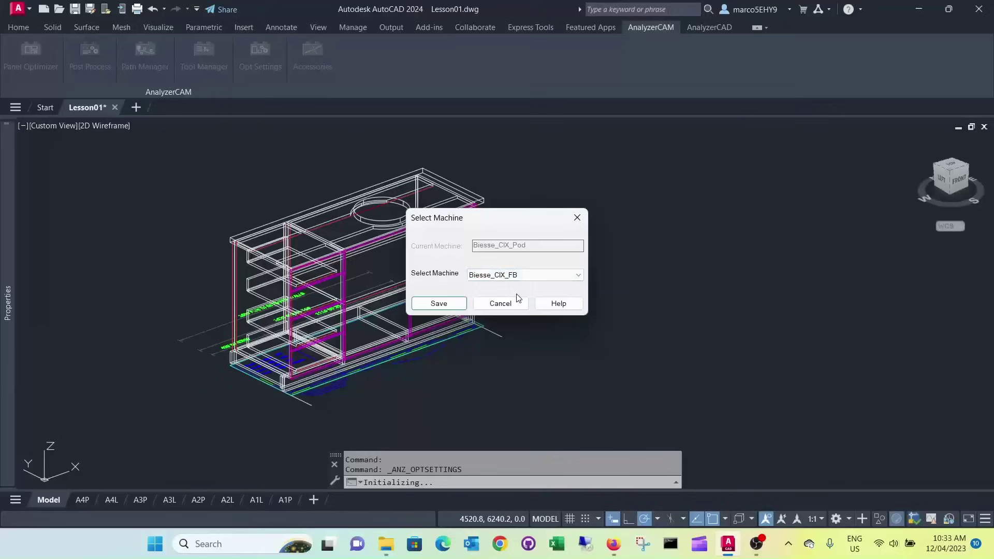
{"action": "left_click", "coordinate": [449, 308]}
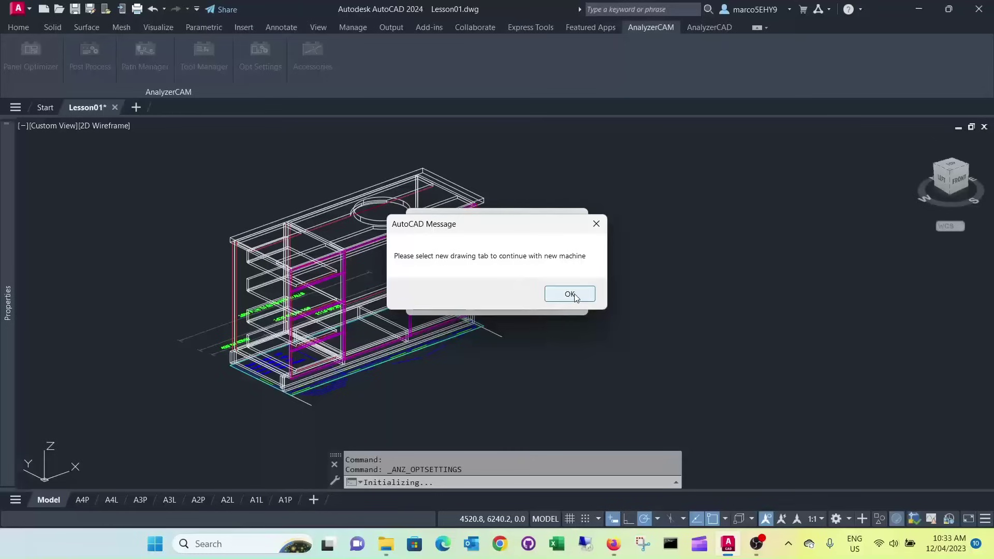
Acknowledge the AutoCAD new-drawing message in Optimizer Settings.
{"action": "left_click", "coordinate": [572, 295]}
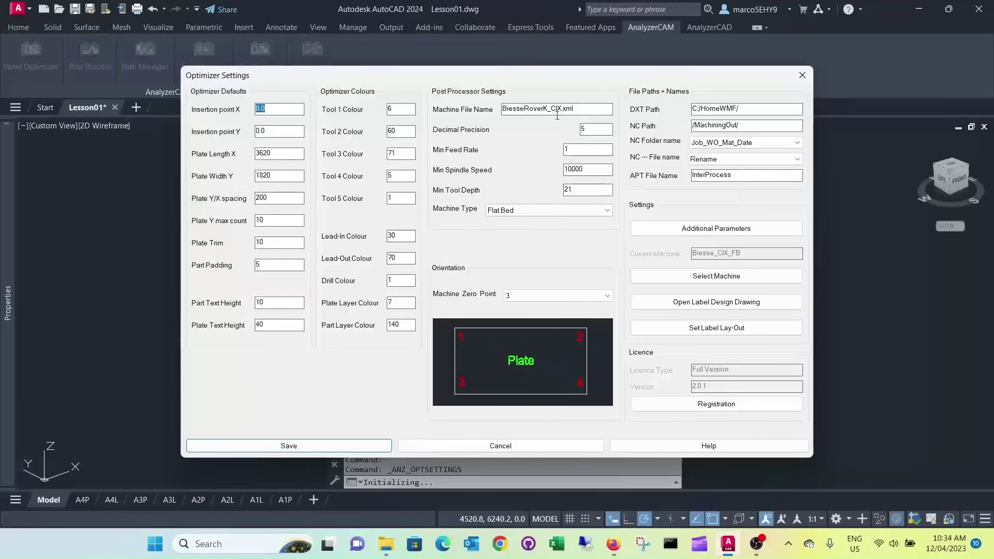
Save the optimizer settings, start blank Drawing3, and bring up the Panel Optimizer parts list.
{"action": "left_click", "coordinate": [281, 446]}
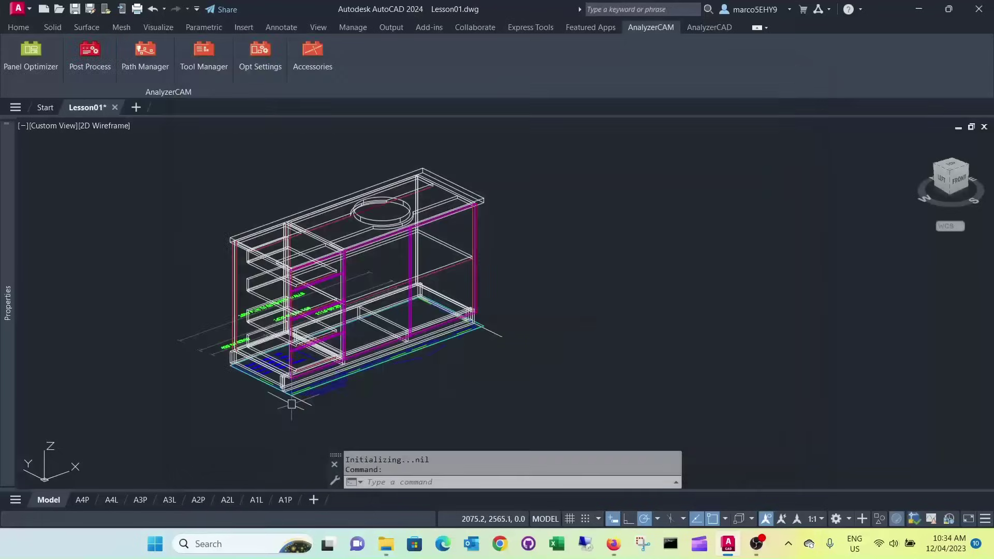
{"action": "left_click", "coordinate": [137, 108]}
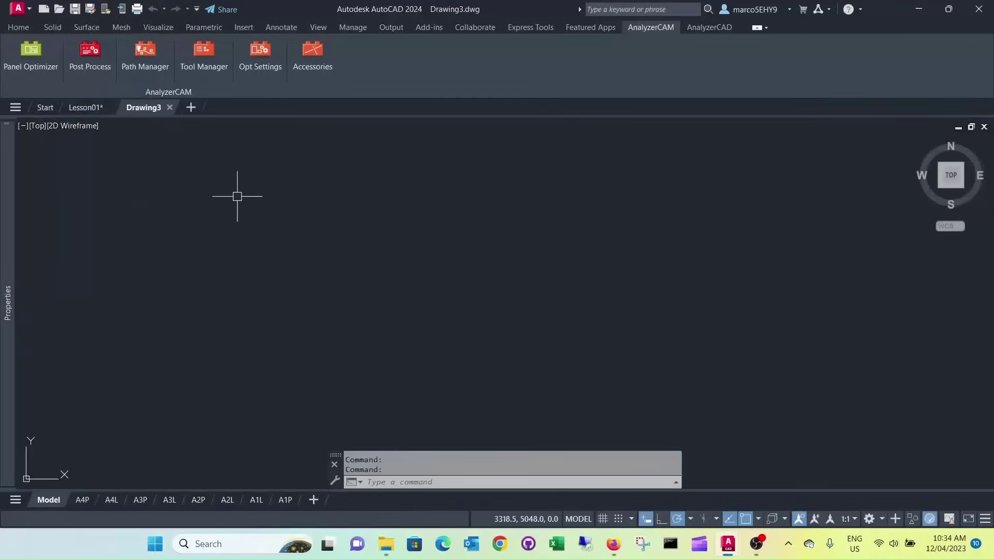
{"action": "left_click", "coordinate": [31, 56]}
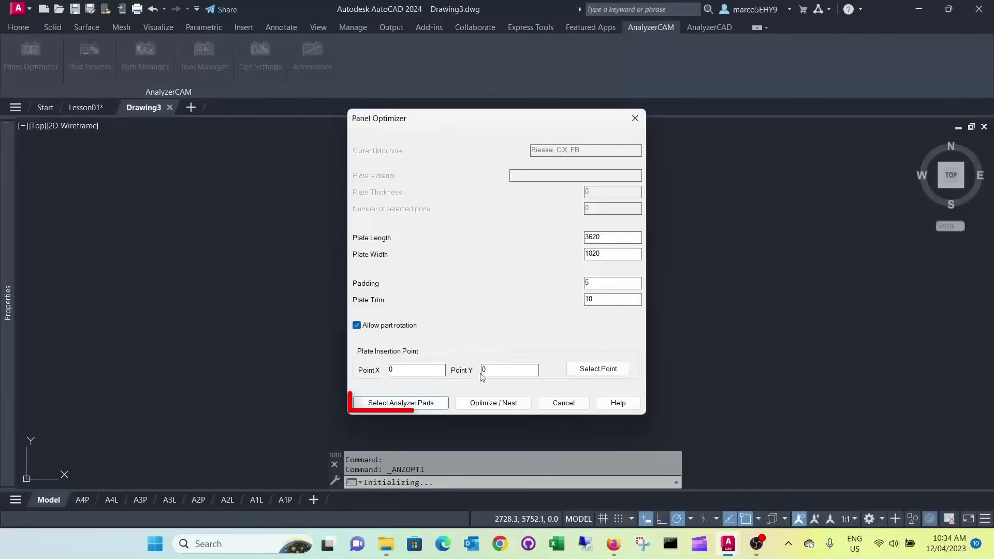
{"action": "left_click", "coordinate": [410, 405]}
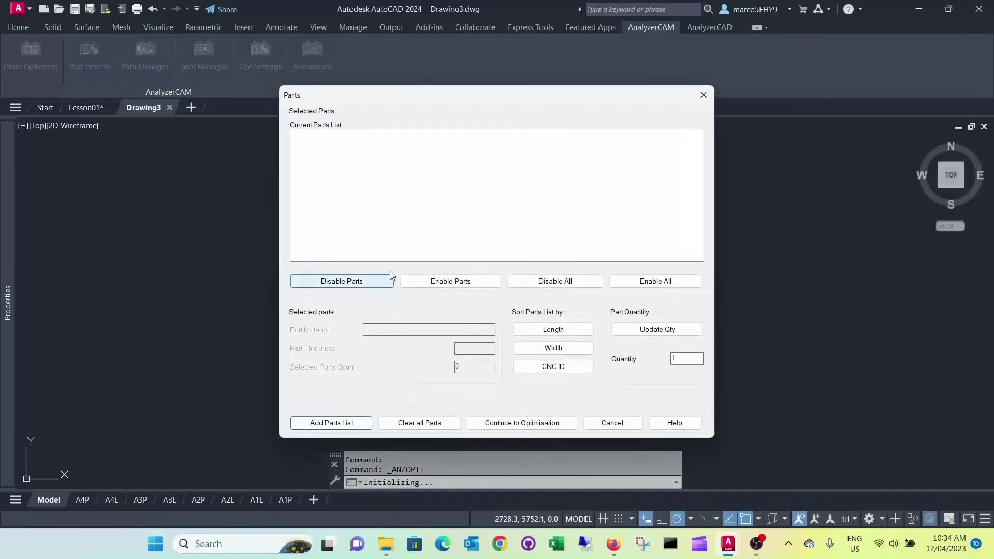
Load the 18mm White PB nest file from 333\WO-140, giving 19 parts.
{"action": "left_click", "coordinate": [342, 424]}
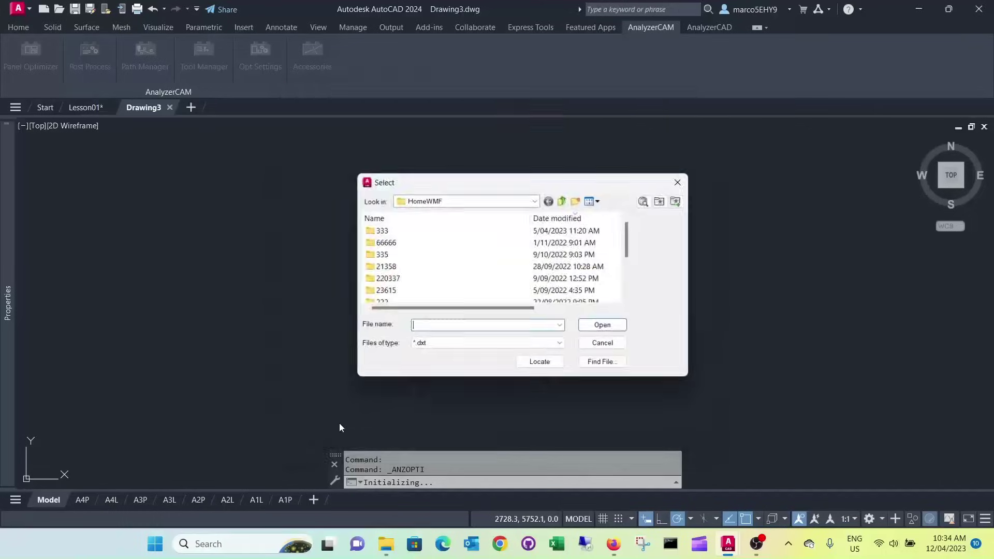
{"action": "double_click", "coordinate": [380, 231]}
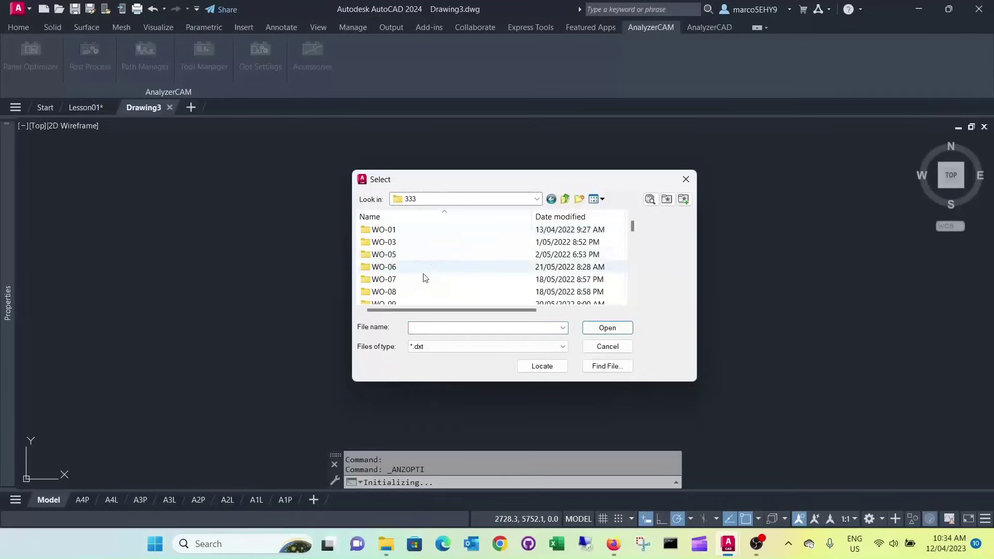
{"action": "scroll", "coordinate": [414, 285], "scroll_direction": "down", "scroll_amount": 10}
{"action": "scroll", "coordinate": [411, 286], "scroll_direction": "down", "scroll_amount": 10}
{"action": "scroll", "coordinate": [408, 287], "scroll_direction": "down", "scroll_amount": 10}
{"action": "scroll", "coordinate": [405, 289], "scroll_direction": "down", "scroll_amount": 5}
{"action": "double_click", "coordinate": [396, 292]}
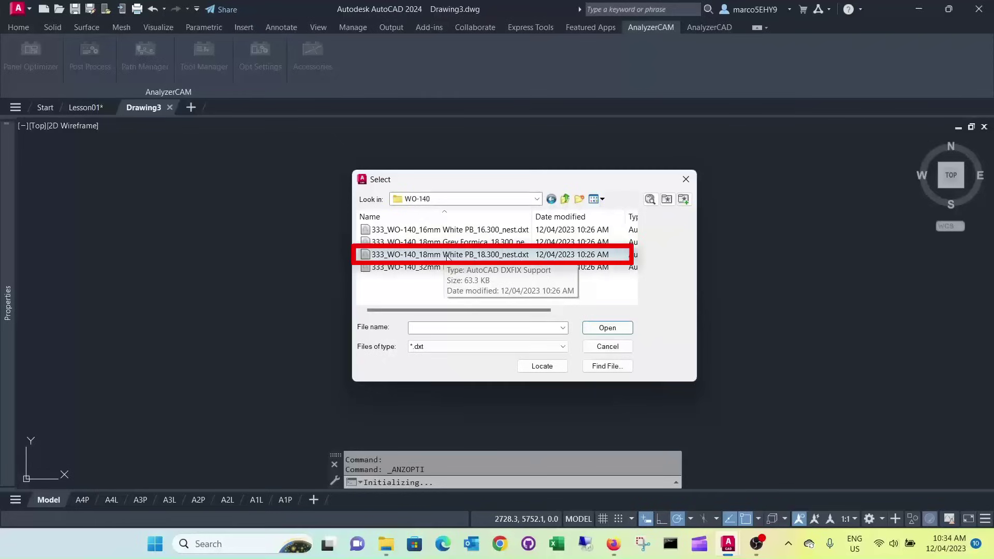
{"action": "left_click", "coordinate": [447, 257]}
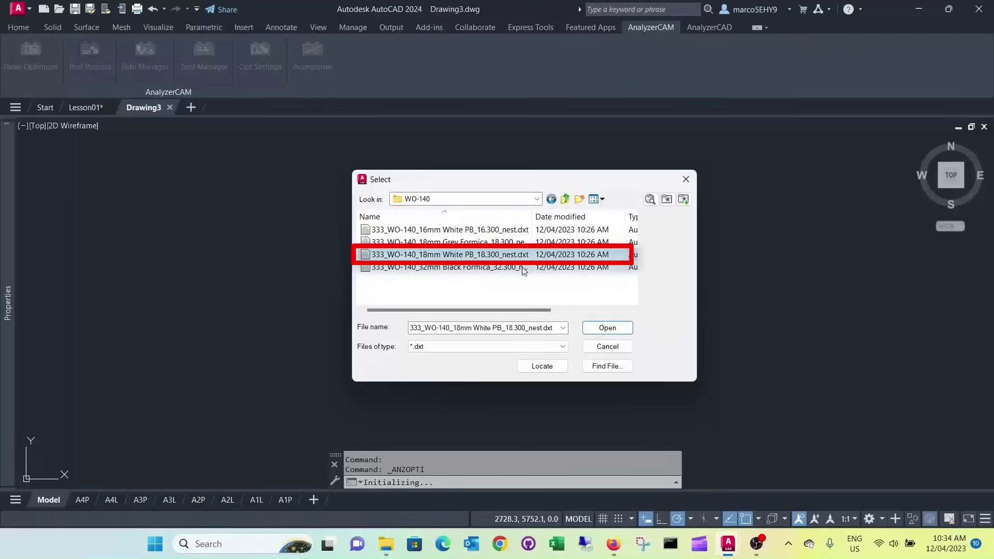
{"action": "left_click", "coordinate": [607, 328]}
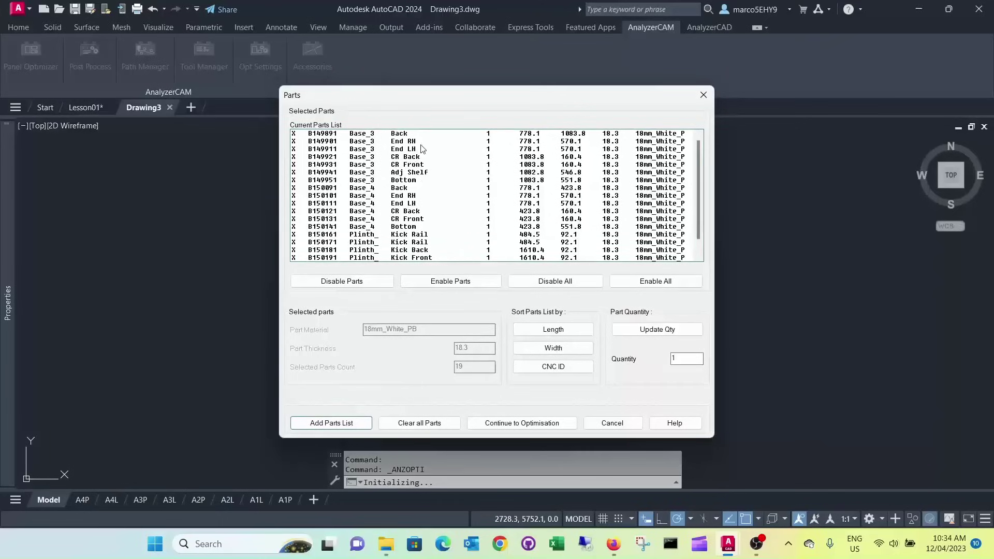
{"action": "scroll", "coordinate": [577, 179], "scroll_direction": "down", "scroll_amount": 1}
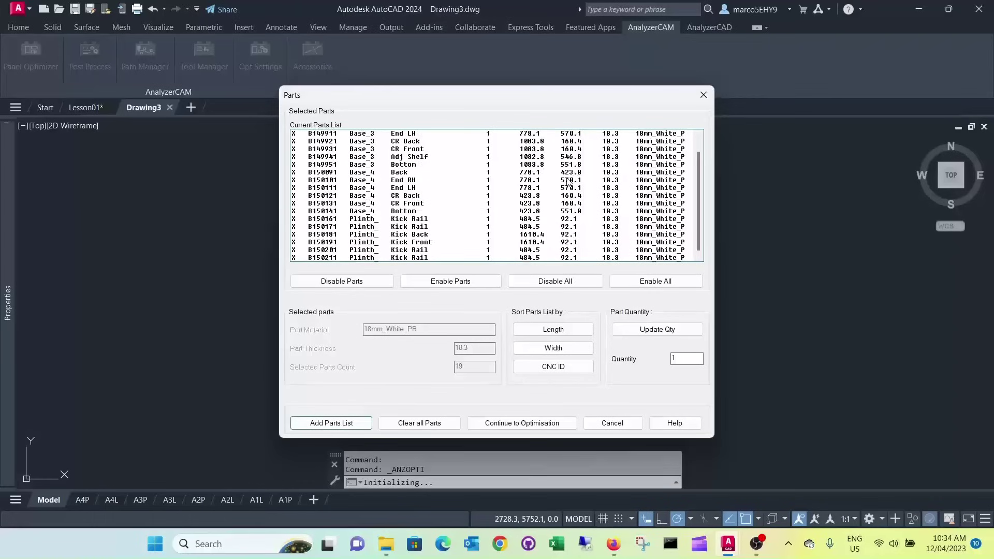
{"action": "scroll", "coordinate": [566, 189], "scroll_direction": "up", "scroll_amount": 1}
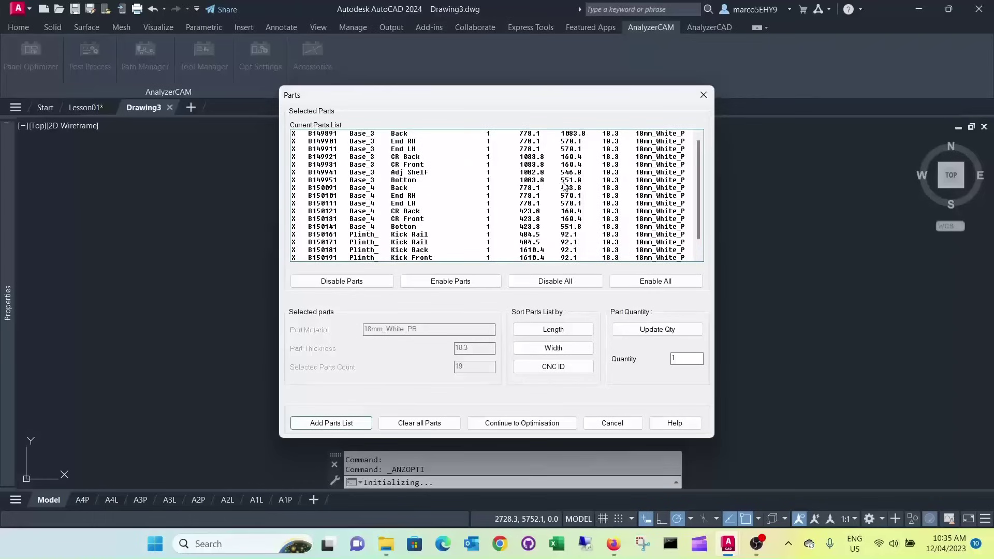
{"action": "left_click", "coordinate": [556, 338]}
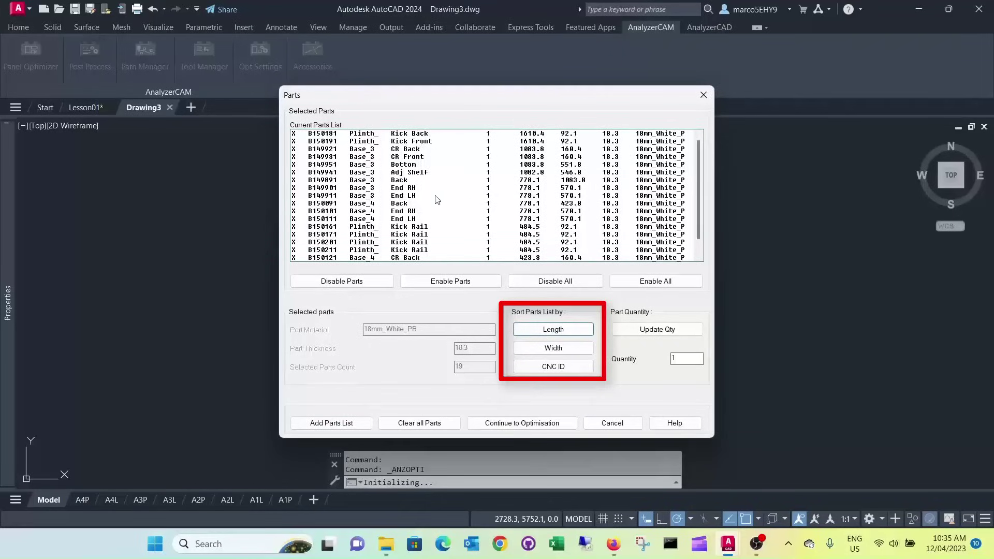
{"action": "left_click", "coordinate": [555, 350]}
{"action": "left_click", "coordinate": [553, 368]}
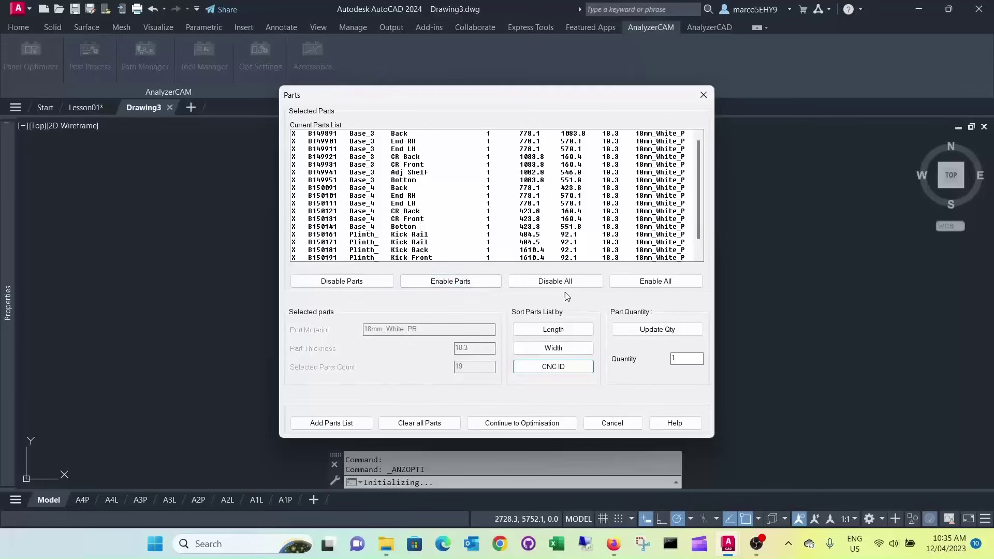
Continue to the nesting settings for the 19 18mm White PB parts on a 3620 × 1820 plate.
{"action": "left_click", "coordinate": [497, 425]}
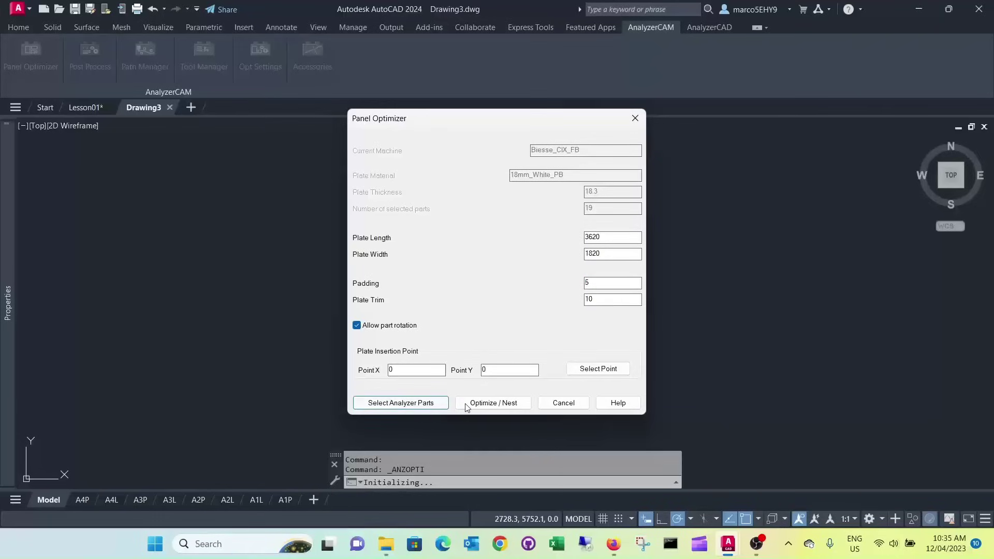
Nest the 18mm White PB parts and pan around the resulting sheet.
{"action": "left_click", "coordinate": [492, 403]}
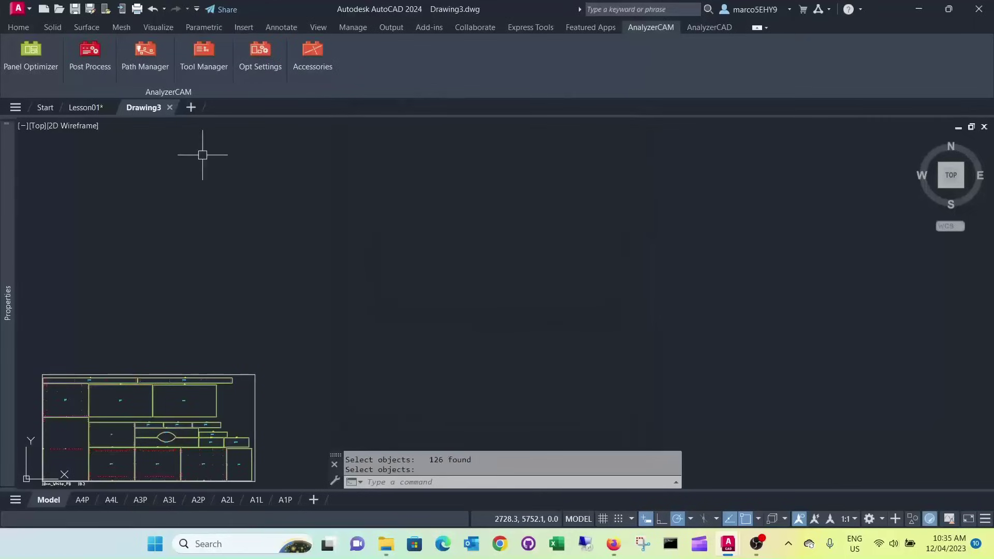
{"action": "middle_click_drag", "start_coordinate": [256, 314], "coordinate": [391, 197]}
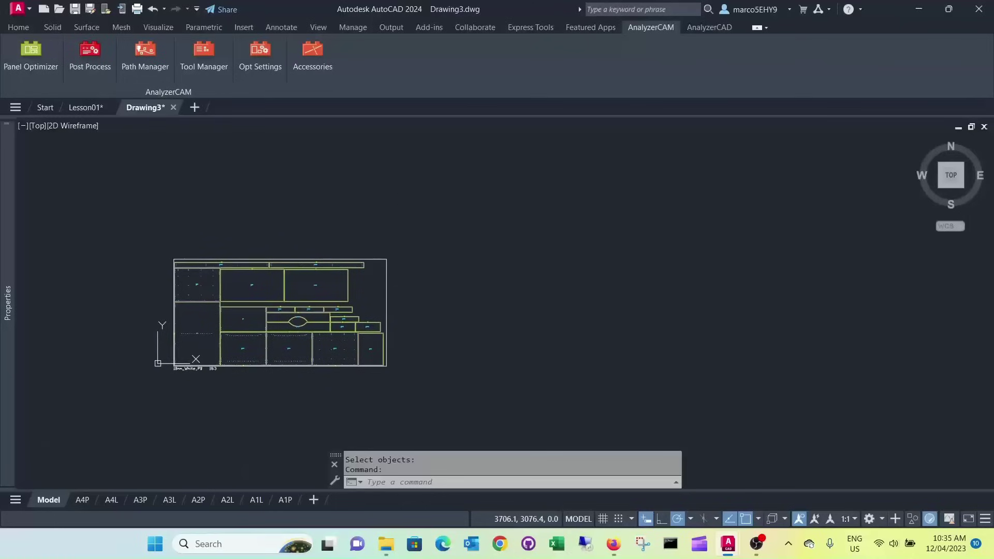
{"action": "scroll", "coordinate": [161, 415], "scroll_direction": "up", "scroll_amount": 2}
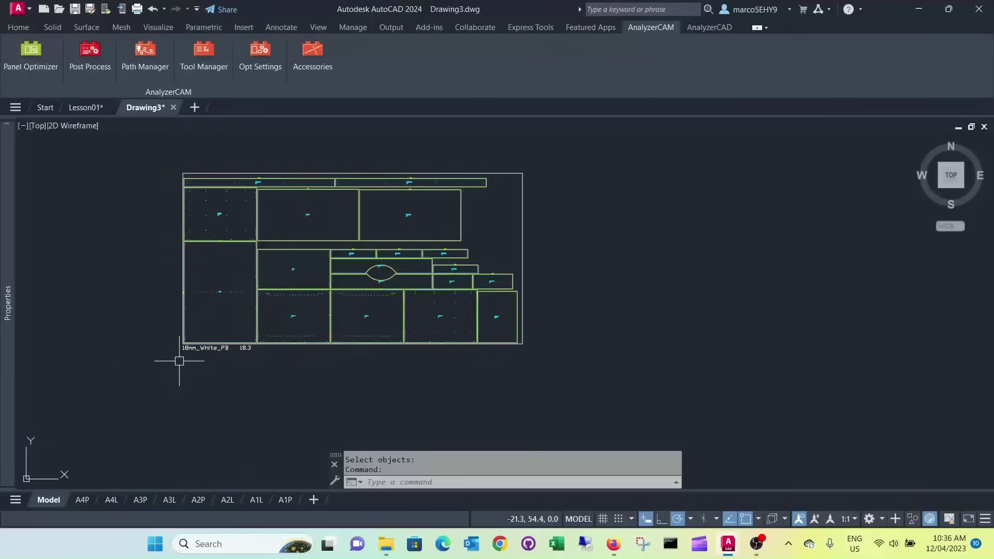
{"action": "scroll", "coordinate": [226, 342], "scroll_direction": "up", "scroll_amount": 2}
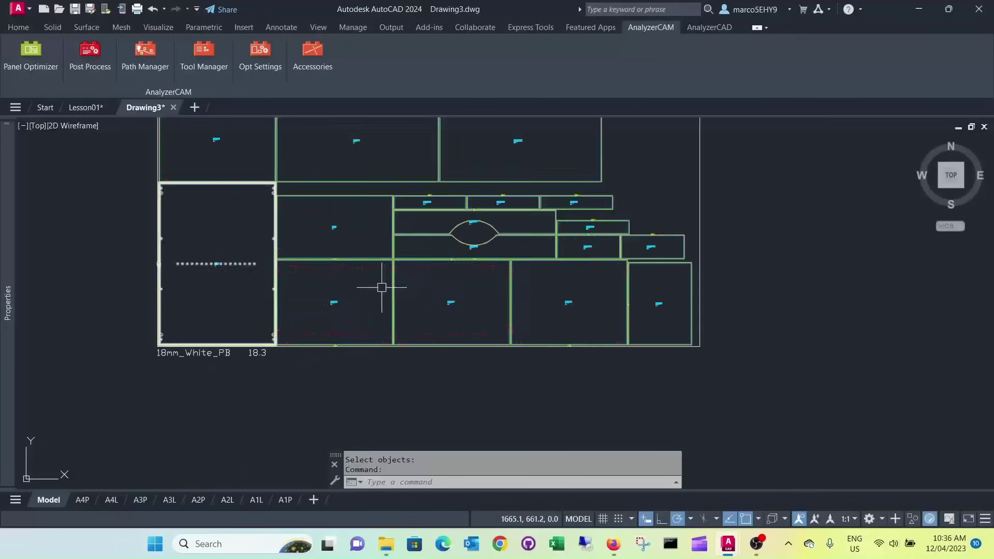
{"action": "scroll", "coordinate": [471, 286], "scroll_direction": "down", "scroll_amount": 1}
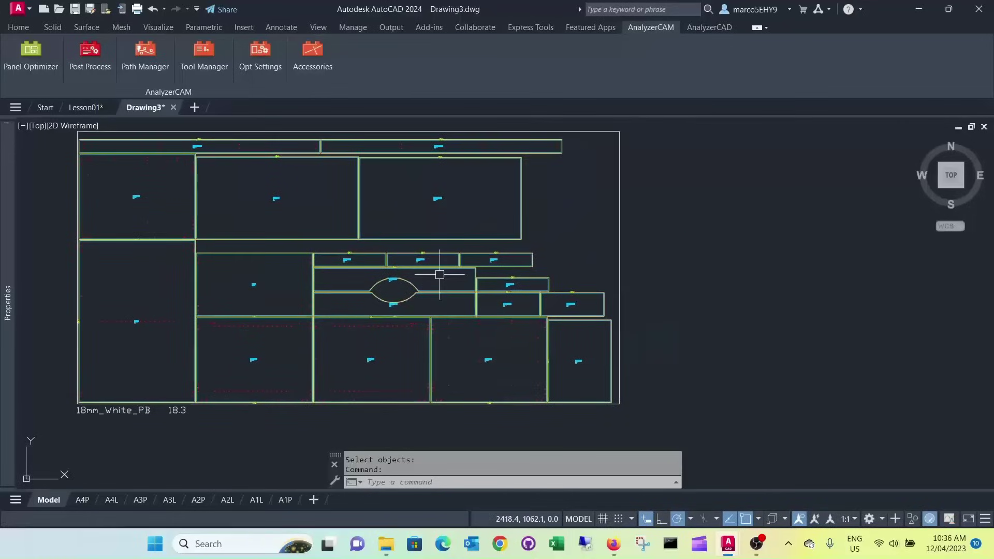
{"action": "scroll", "coordinate": [440, 276], "scroll_direction": "down", "scroll_amount": 2}
{"action": "middle_click_drag", "start_coordinate": [439, 275], "coordinate": [421, 326]}
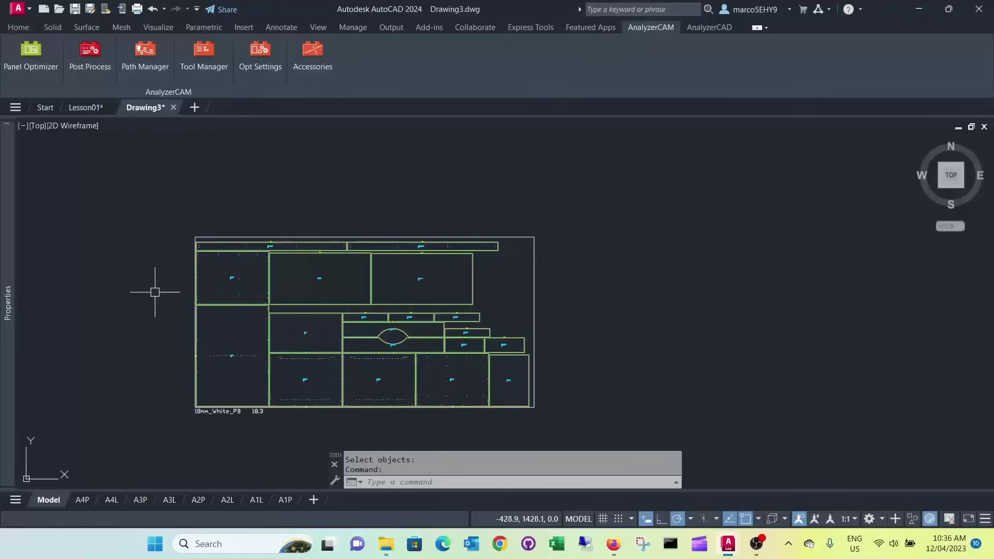
{"action": "middle_click_drag", "start_coordinate": [168, 217], "coordinate": [155, 289]}
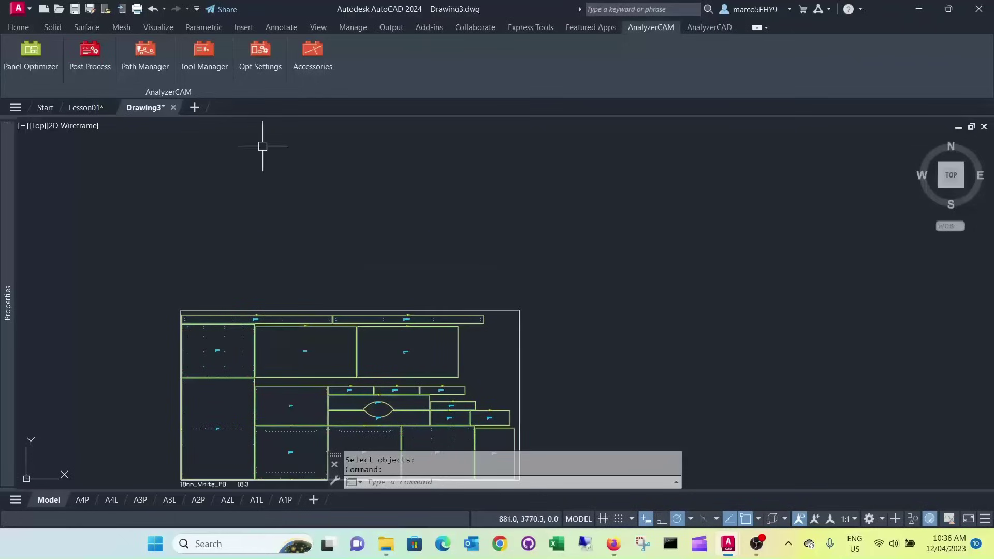
{"action": "scroll", "coordinate": [377, 227], "scroll_direction": "down", "scroll_amount": 1}
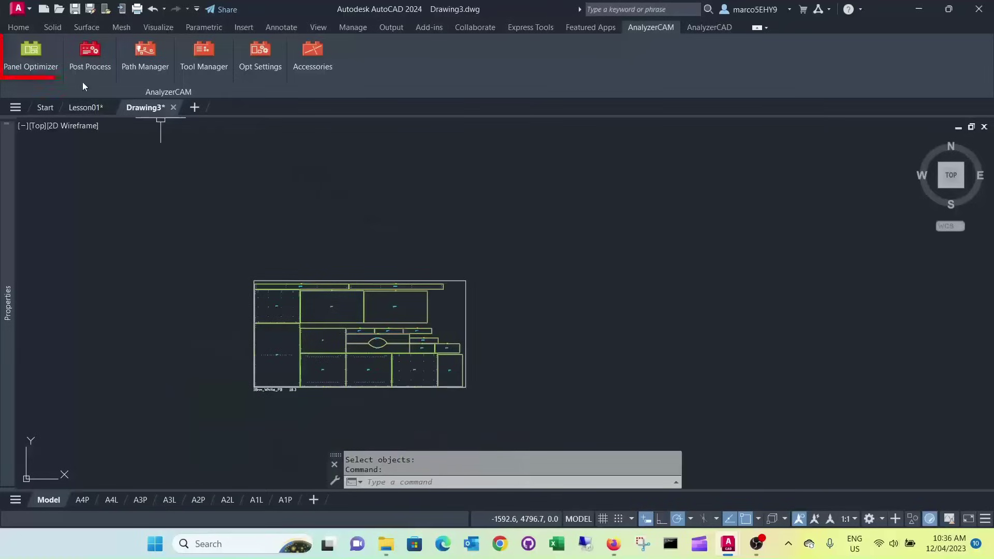
Start a new Panel Optimizer run, clear the parts list and load the 16mm White PB nest file.
{"action": "left_click", "coordinate": [27, 55]}
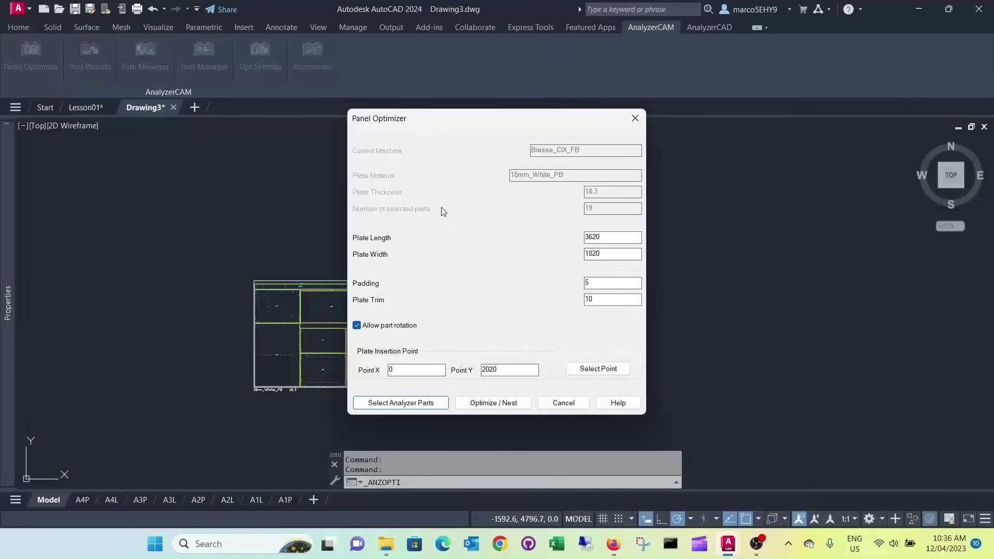
{"action": "left_click", "coordinate": [423, 404]}
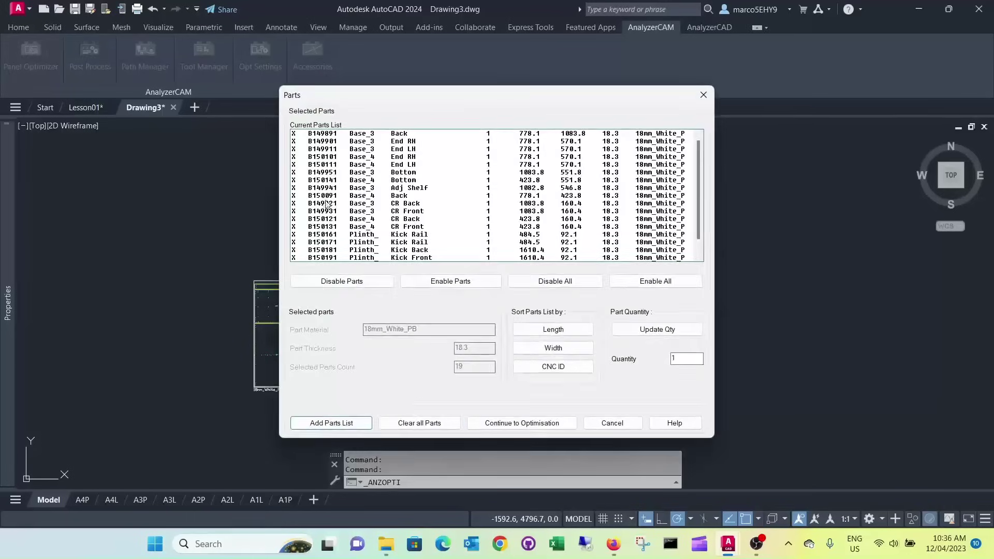
{"action": "left_click", "coordinate": [432, 422]}
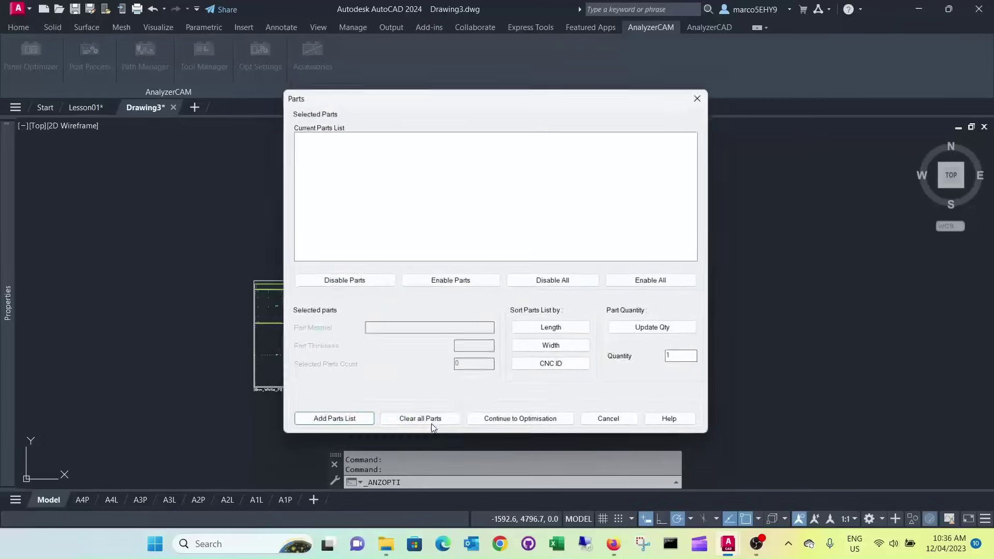
{"action": "left_click", "coordinate": [341, 424]}
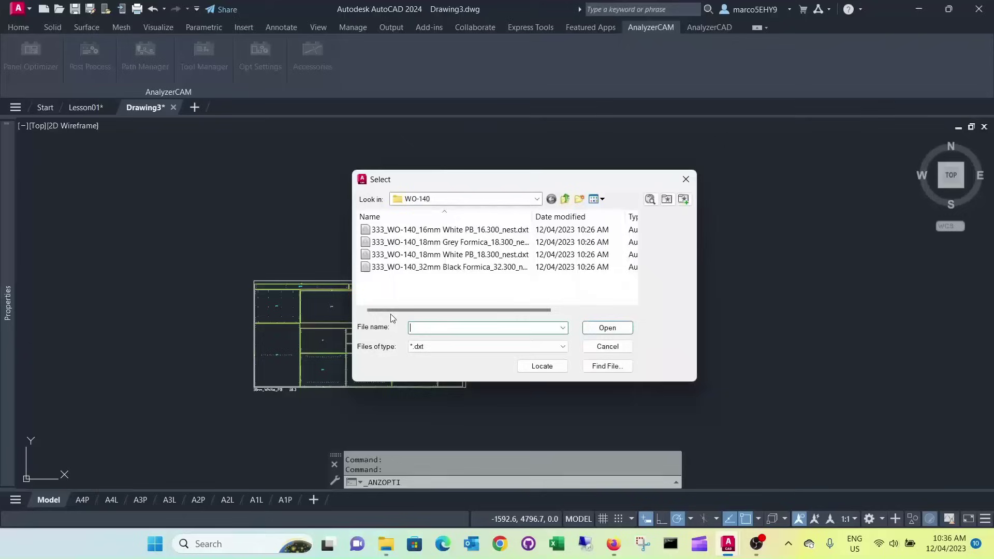
{"action": "left_click", "coordinate": [471, 231]}
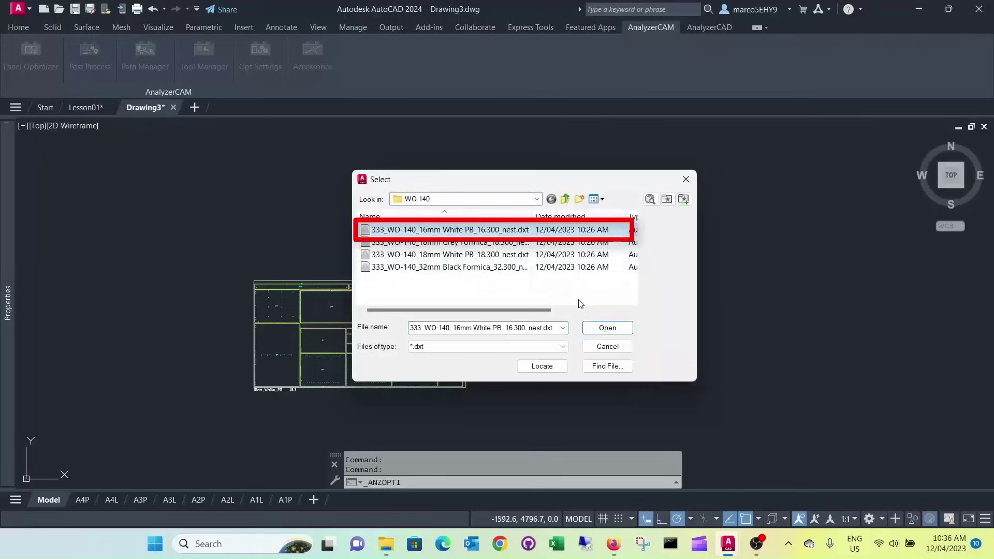
{"action": "left_click", "coordinate": [610, 329]}
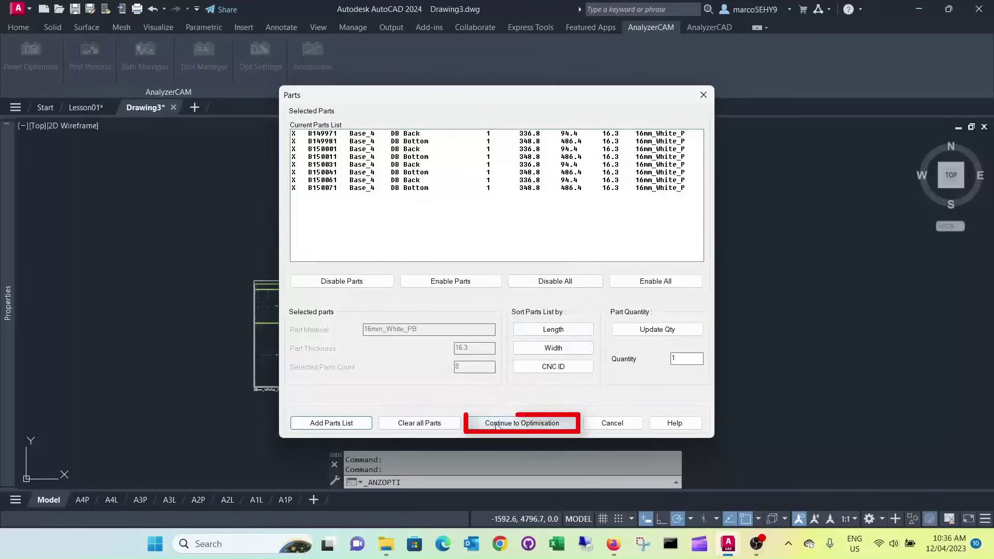
Nest the eight 16mm White PB parts onto a 2420 × 1220 plate.
{"action": "left_click", "coordinate": [513, 423]}
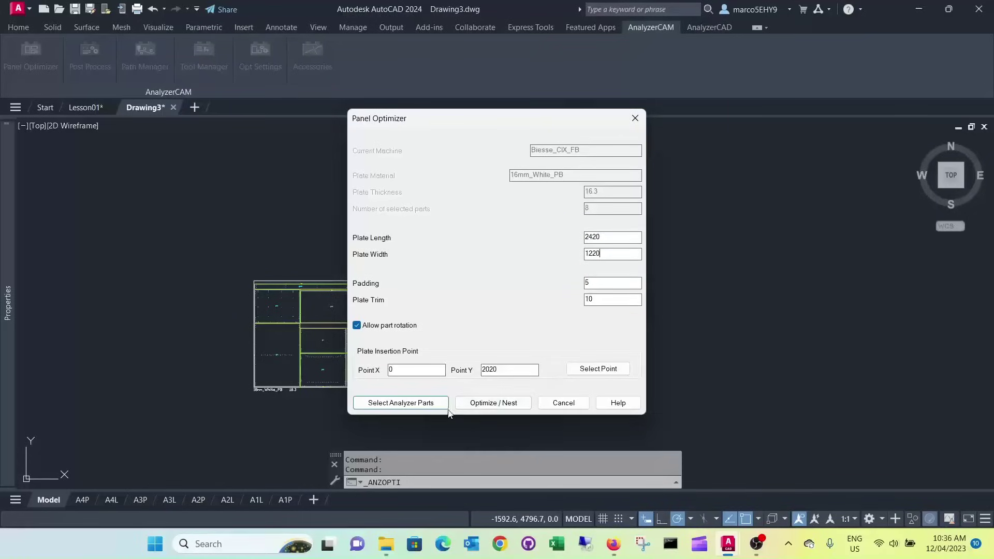
{"action": "left_click", "coordinate": [483, 404]}
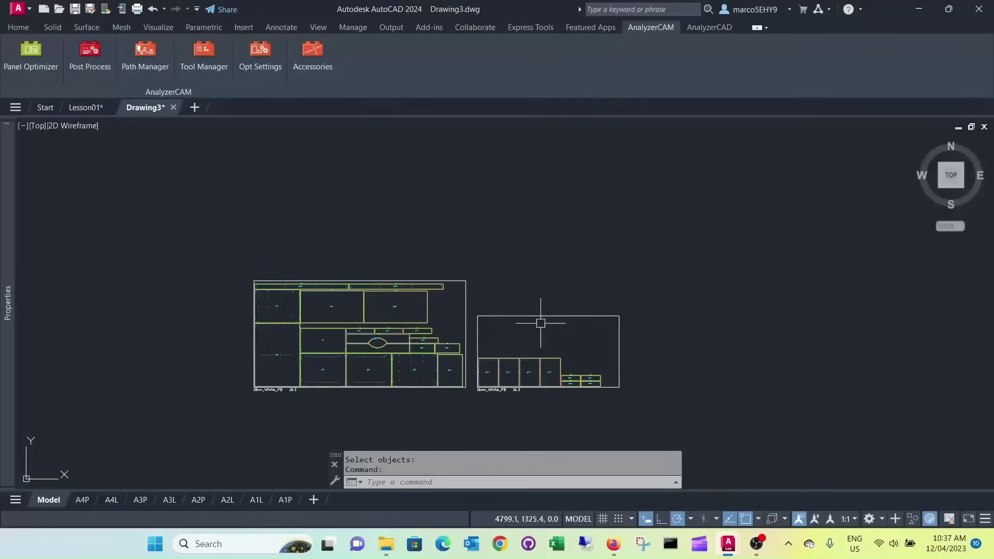
Inspect the DB Back panels in a tilted 3D view, then run PLAN.
{"action": "left_click", "coordinate": [420, 330]}
{"action": "scroll", "coordinate": [552, 392], "scroll_direction": "up", "scroll_amount": 8}
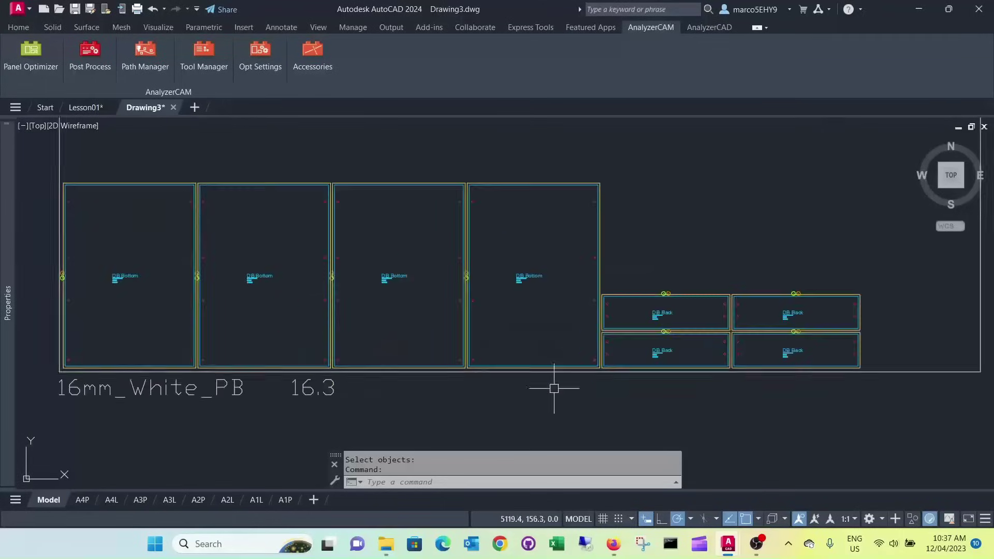
{"action": "scroll", "coordinate": [559, 372], "scroll_direction": "up", "scroll_amount": 2}
{"action": "scroll", "coordinate": [559, 372], "scroll_direction": "down", "scroll_amount": 2}
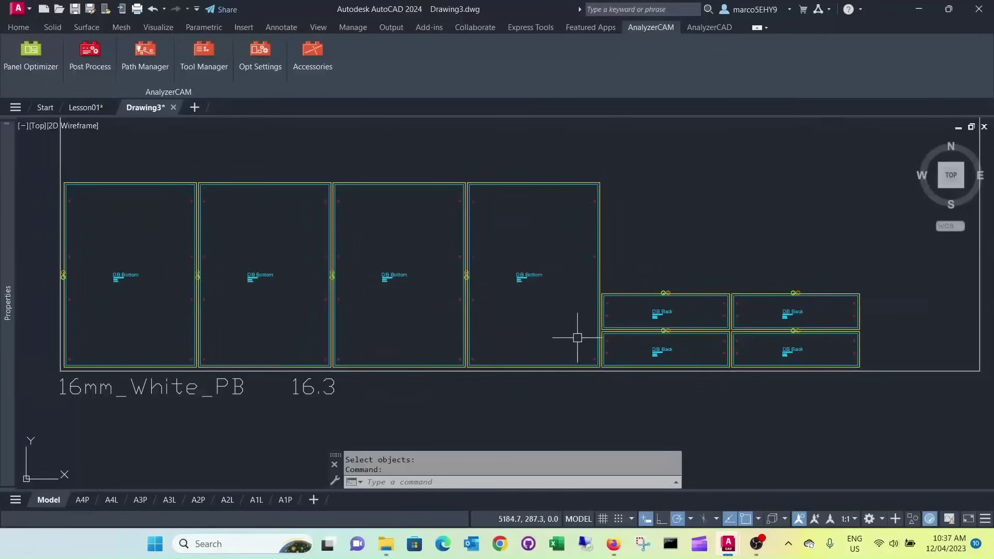
{"action": "scroll", "coordinate": [591, 339], "scroll_direction": "up", "scroll_amount": 2}
{"action": "scroll", "coordinate": [591, 339], "scroll_direction": "down", "scroll_amount": 2}
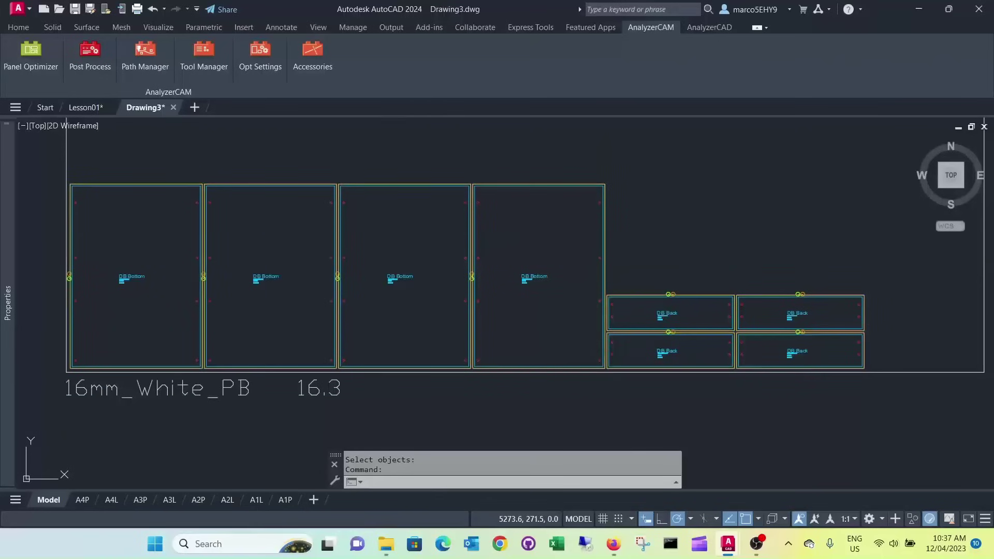
{"action": "mouse_move", "coordinate": [631, 330]}
{"action": "middle_mouse_down", "text": "shift"}
{"action": "mouse_move", "coordinate": [789, 284]}
{"action": "mouse_move", "coordinate": [468, 280]}
{"action": "middle_mouse_up", "text": "shift"}
{"action": "scroll", "coordinate": [469, 280], "scroll_direction": "up", "scroll_amount": 4}
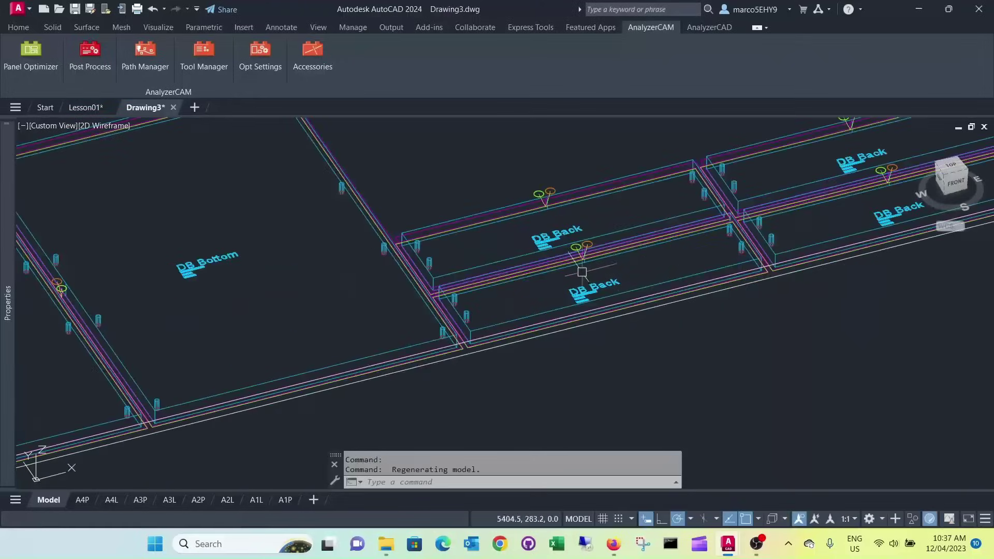
{"action": "scroll", "coordinate": [468, 281], "scroll_direction": "up", "scroll_amount": 3}
{"action": "scroll", "coordinate": [433, 285], "scroll_direction": "up", "scroll_amount": 1}
{"action": "scroll", "coordinate": [345, 295], "scroll_direction": "down", "scroll_amount": 3}
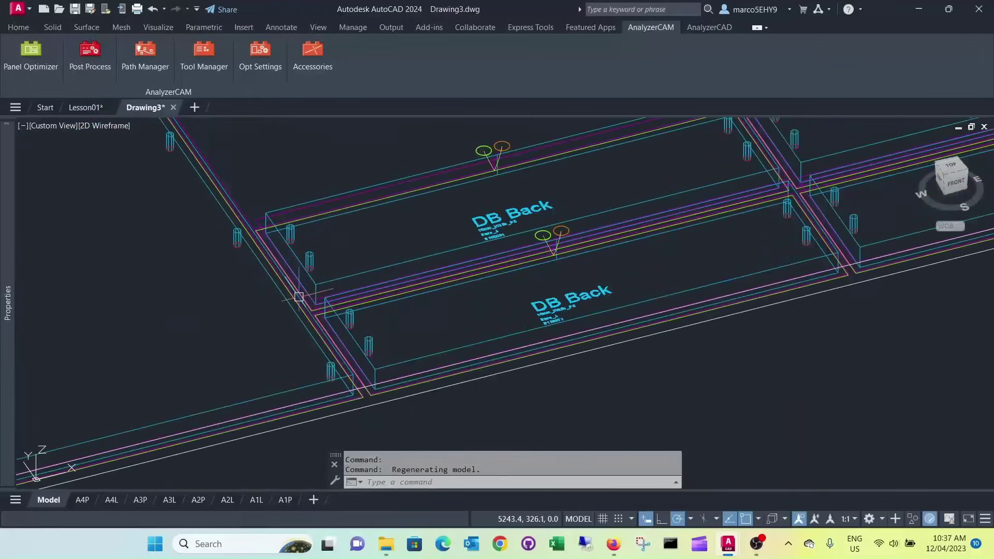
{"action": "scroll", "coordinate": [473, 161], "scroll_direction": "up", "scroll_amount": 2}
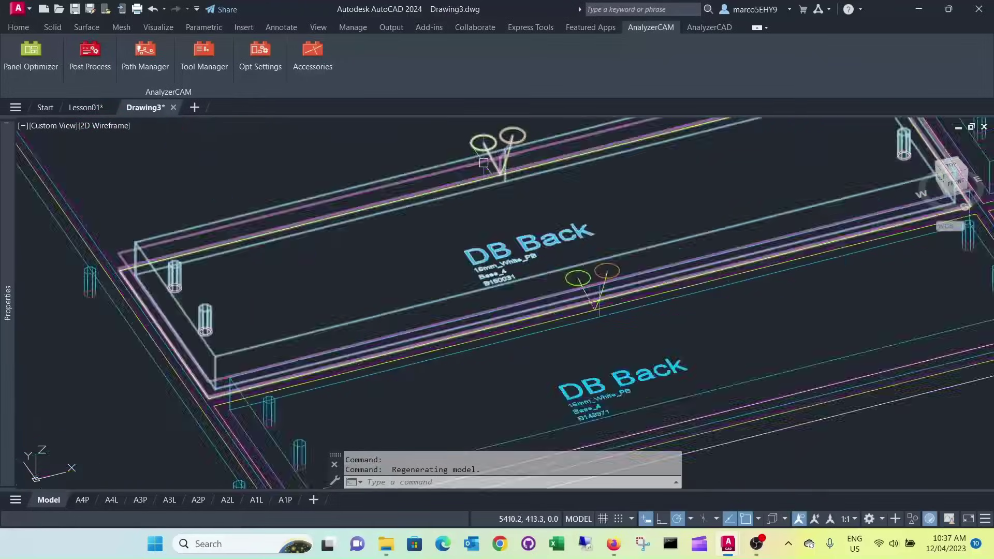
{"action": "scroll", "coordinate": [476, 208], "scroll_direction": "up", "scroll_amount": 1}
{"action": "scroll", "coordinate": [476, 208], "scroll_direction": "up", "scroll_amount": 2}
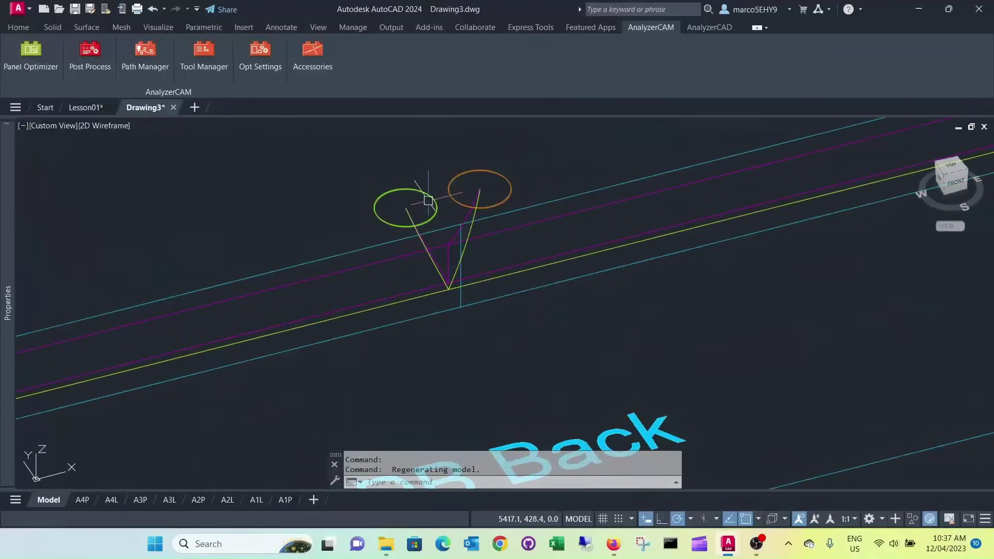
{"action": "scroll", "coordinate": [384, 192], "scroll_direction": "down", "scroll_amount": 1}
{"action": "scroll", "coordinate": [383, 191], "scroll_direction": "down", "scroll_amount": 3}
{"action": "scroll", "coordinate": [389, 214], "scroll_direction": "up", "scroll_amount": 2}
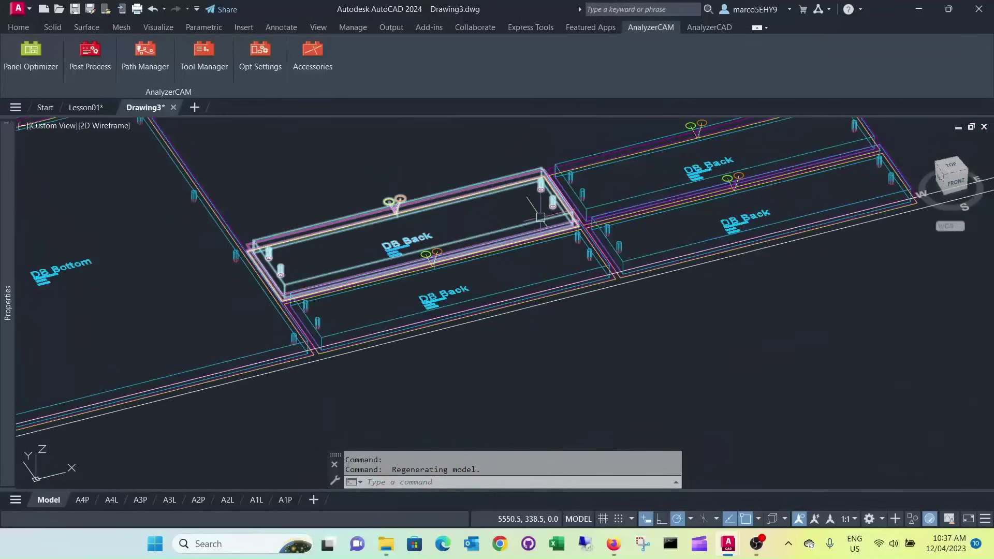
{"action": "scroll", "coordinate": [564, 227], "scroll_direction": "up", "scroll_amount": 1}
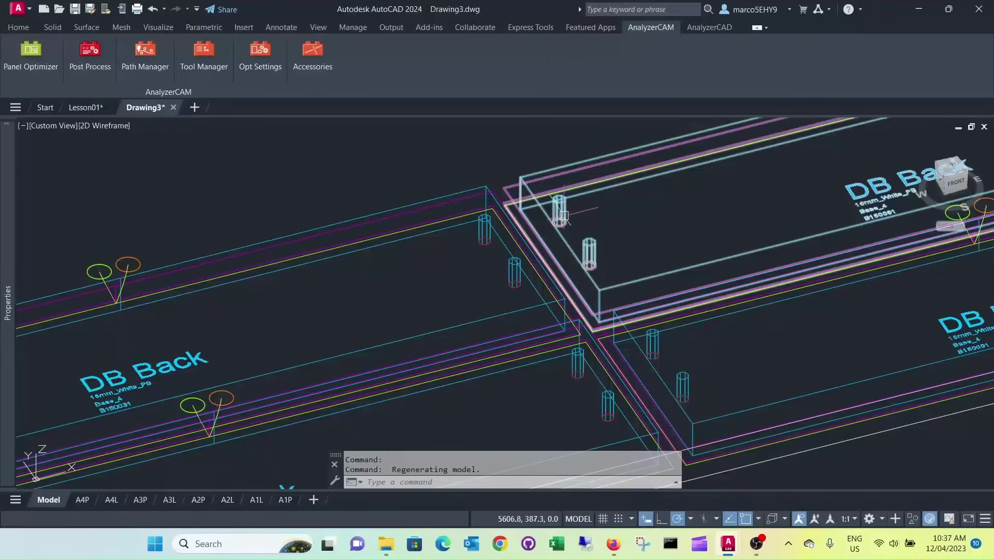
{"action": "scroll", "coordinate": [562, 218], "scroll_direction": "down", "scroll_amount": 4}
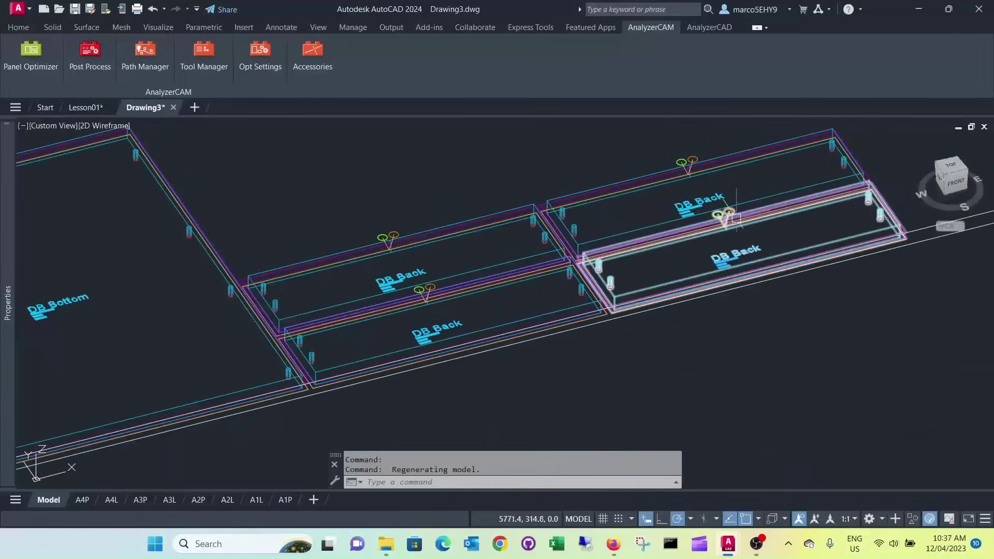
{"action": "scroll", "coordinate": [722, 215], "scroll_direction": "down", "scroll_amount": 1}
{"action": "scroll", "coordinate": [715, 213], "scroll_direction": "up", "scroll_amount": 2}
{"action": "scroll", "coordinate": [703, 210], "scroll_direction": "down", "scroll_amount": 3}
{"action": "scroll", "coordinate": [694, 208], "scroll_direction": "down", "scroll_amount": 1}
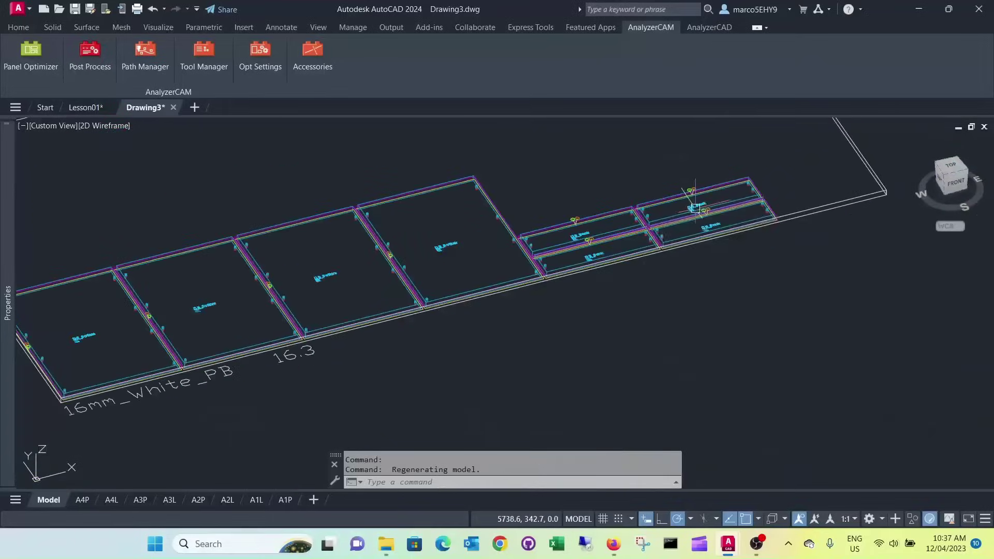
{"action": "middle_click_drag", "start_coordinate": [694, 209], "coordinate": [653, 230]}
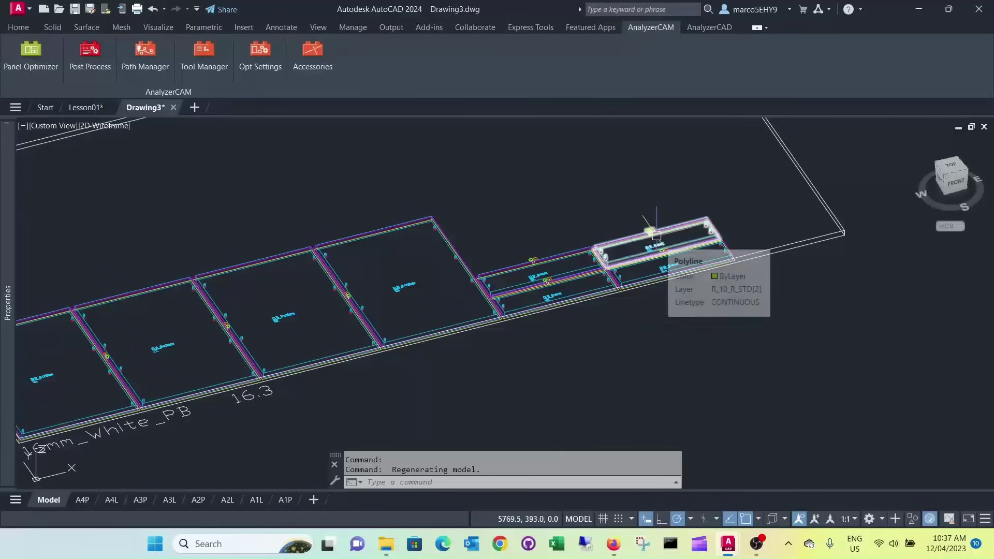
{"action": "type", "text": "plan"}
{"action": "key", "text": "Return"}
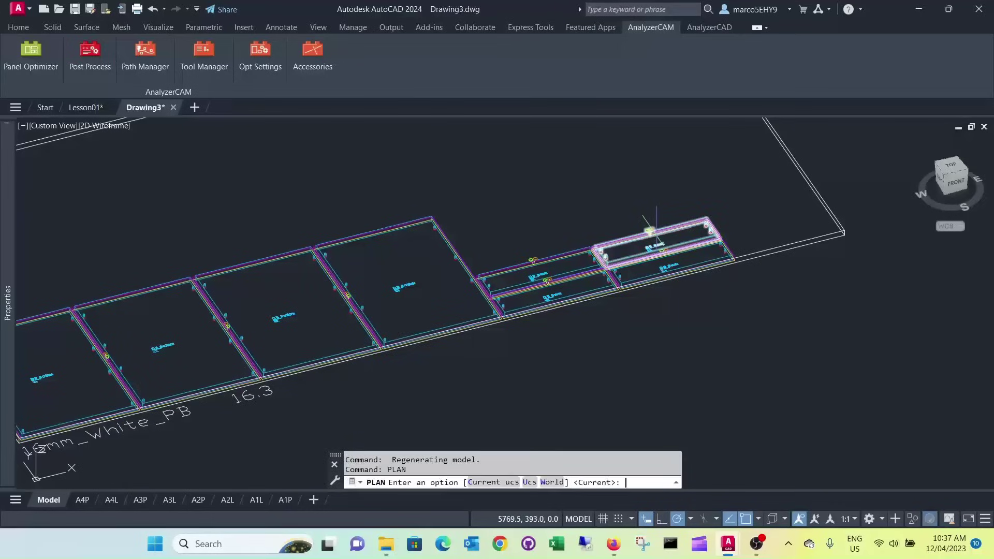
Switch to plan view at the current UCS and toggle Group selection.
{"action": "key", "text": "Return"}
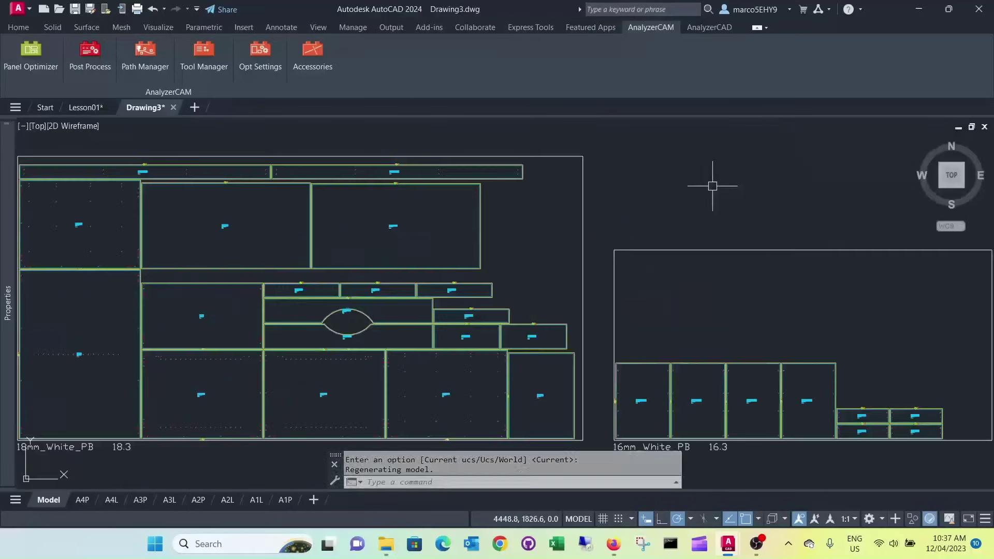
{"action": "middle_click_drag", "start_coordinate": [920, 374], "coordinate": [646, 273]}
{"action": "scroll", "coordinate": [646, 304], "scroll_direction": "up", "scroll_amount": 2}
{"action": "scroll", "coordinate": [646, 297], "scroll_direction": "up", "scroll_amount": 2}
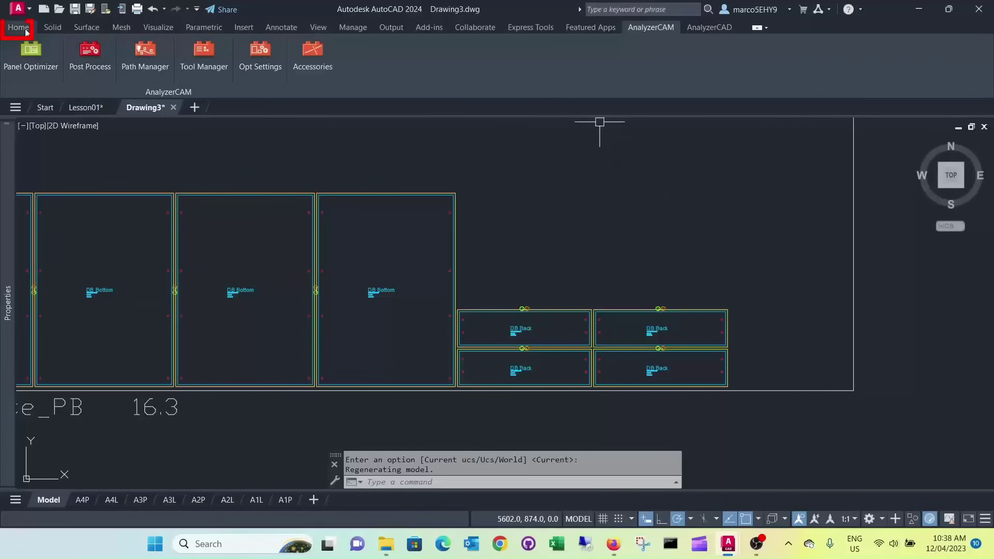
{"action": "left_click", "coordinate": [17, 28]}
{"action": "left_click", "coordinate": [934, 77]}
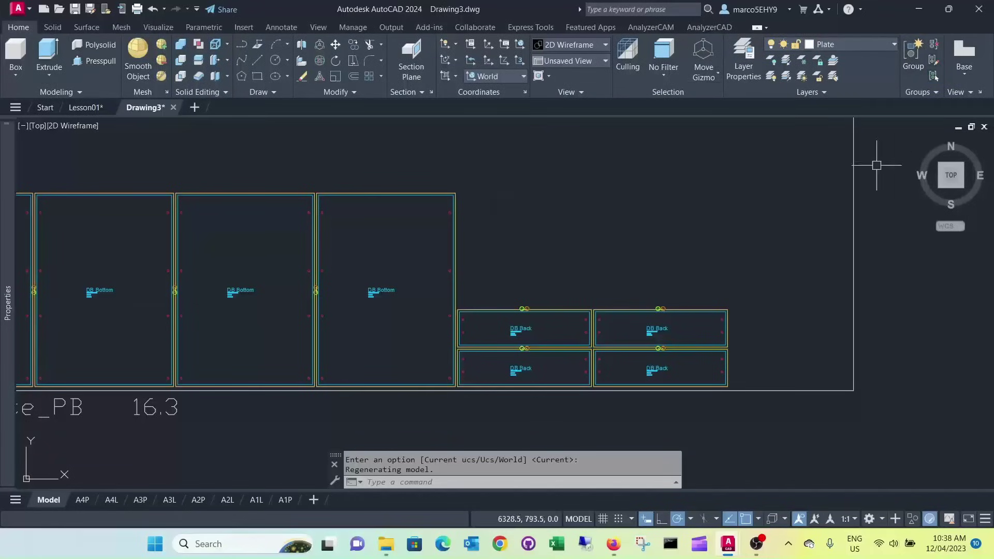
{"action": "scroll", "coordinate": [661, 346], "scroll_direction": "up", "scroll_amount": 4}
{"action": "scroll", "coordinate": [656, 343], "scroll_direction": "up", "scroll_amount": 2}
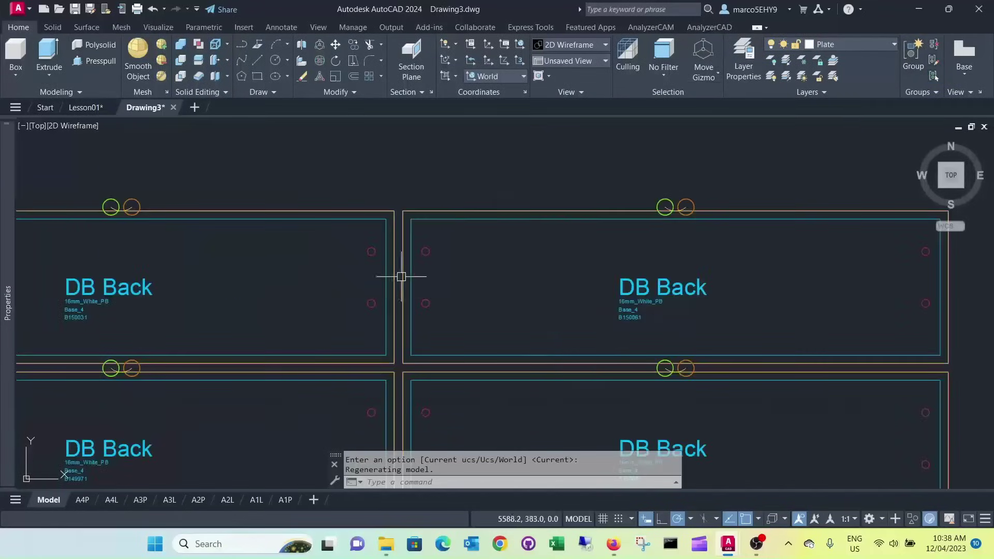
{"action": "left_click", "coordinate": [425, 250]}
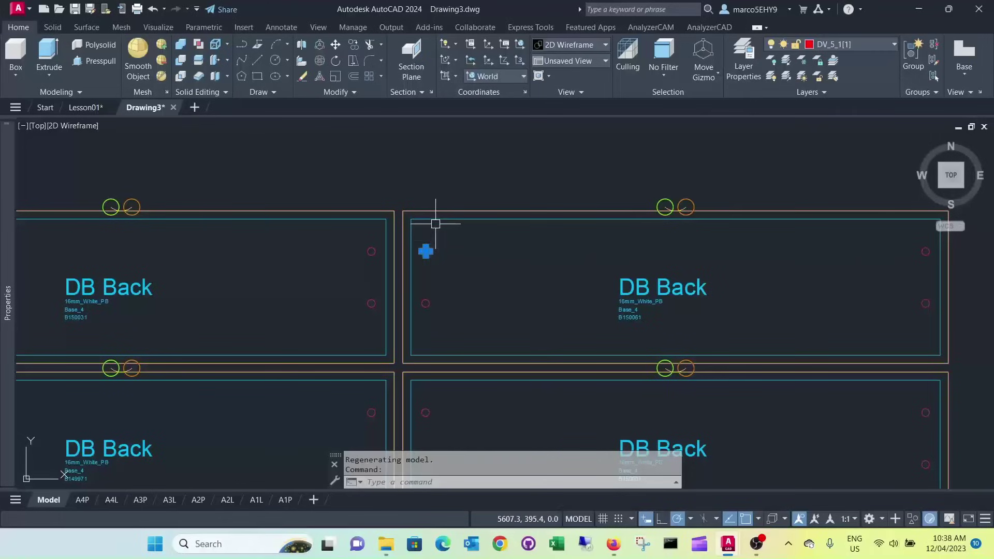
{"action": "left_click", "coordinate": [435, 223]}
{"action": "key", "text": "Escape"}
{"action": "key", "text": "Escape"}
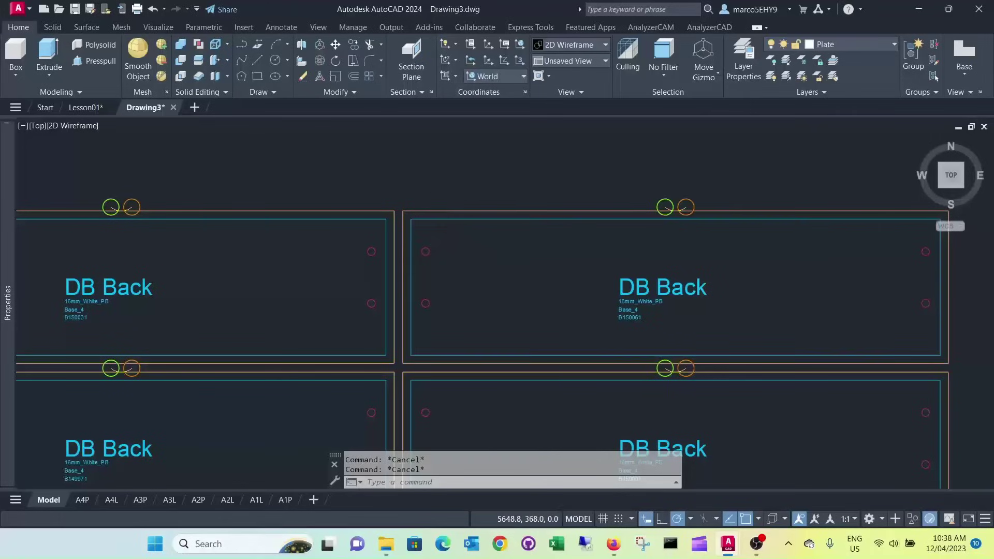
{"action": "scroll", "coordinate": [502, 271], "scroll_direction": "down", "scroll_amount": 2}
{"action": "scroll", "coordinate": [502, 270], "scroll_direction": "down", "scroll_amount": 4}
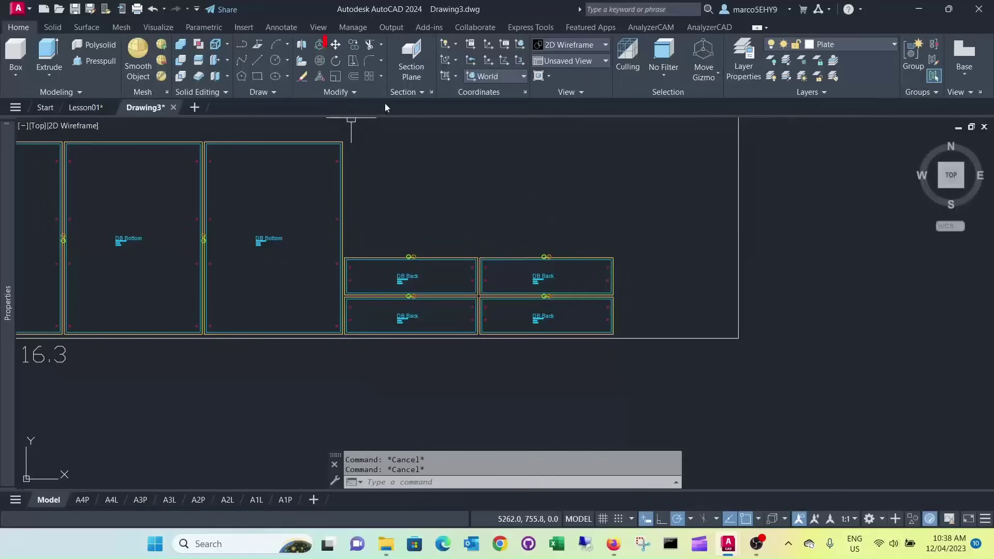
Move the two right DB Back panels above the others, stacking all four.
{"action": "left_click", "coordinate": [336, 46]}
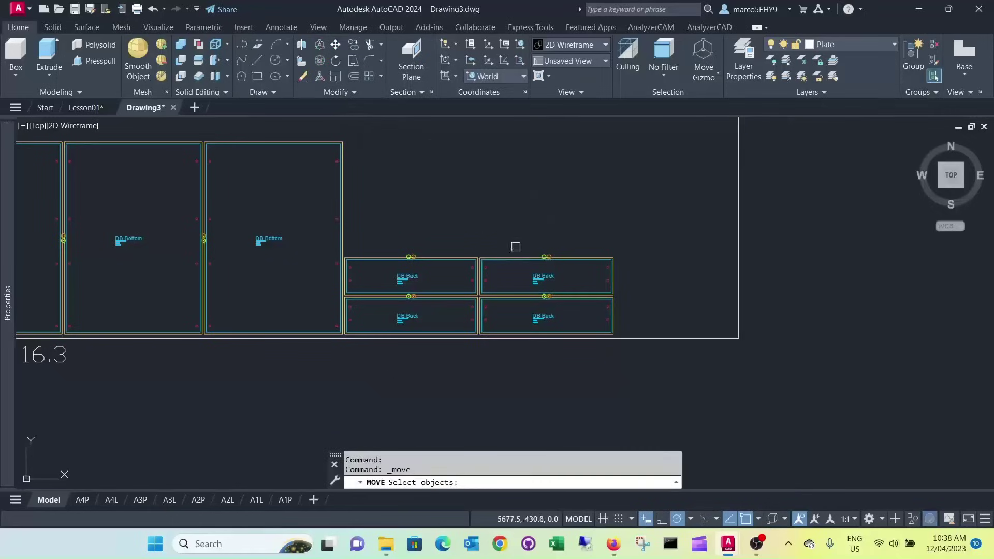
{"action": "left_click", "coordinate": [579, 319]}
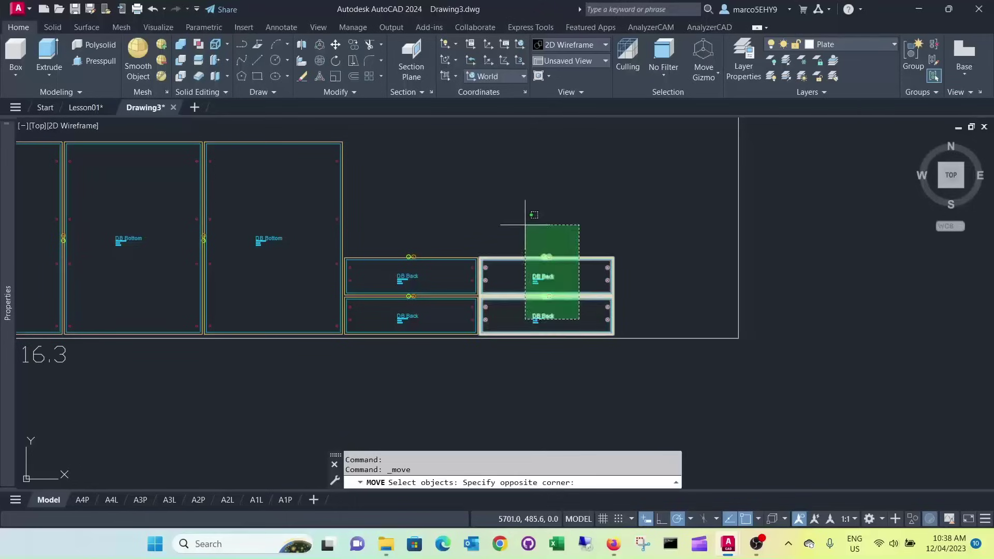
{"action": "left_click", "coordinate": [530, 199]}
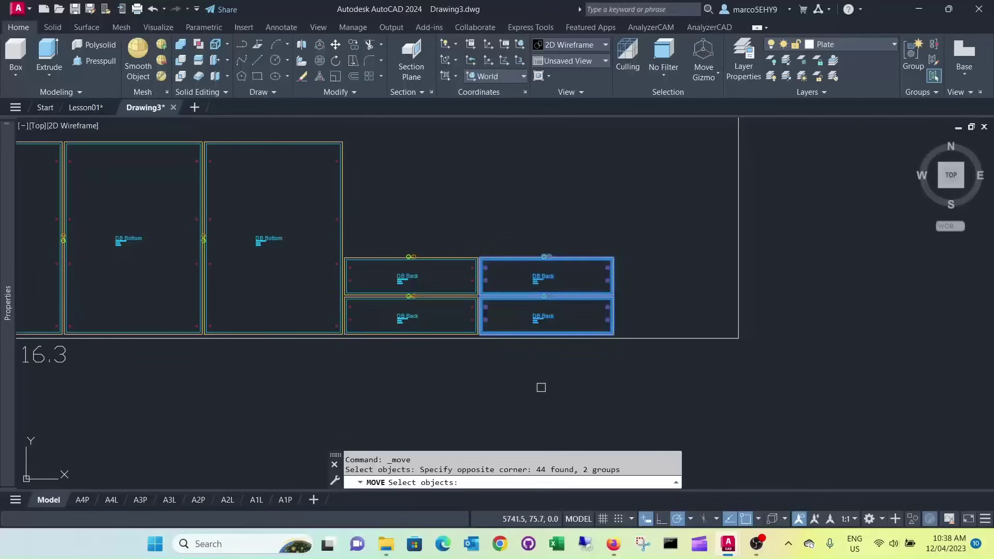
{"action": "middle_click_drag", "start_coordinate": [450, 354], "coordinate": [455, 312]}
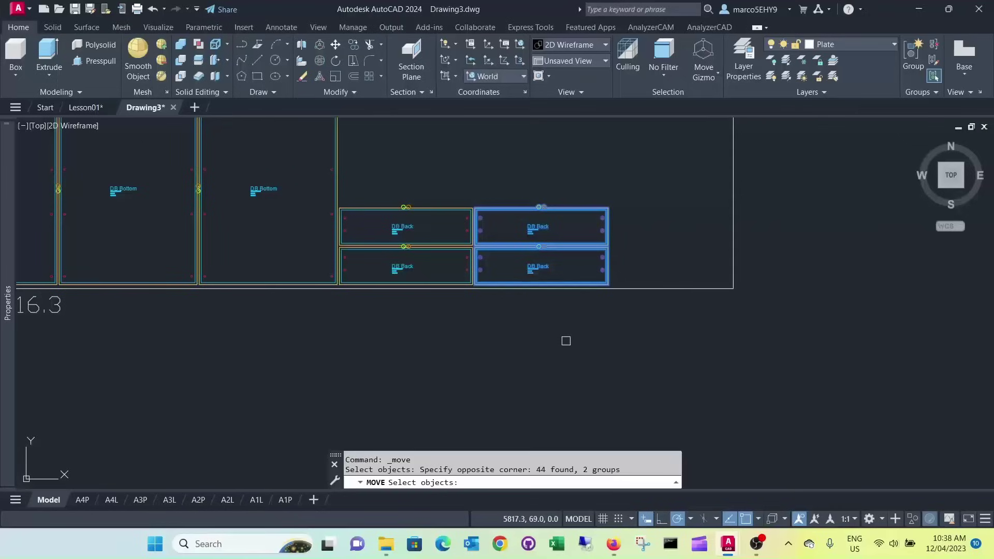
{"action": "key", "text": "Return"}
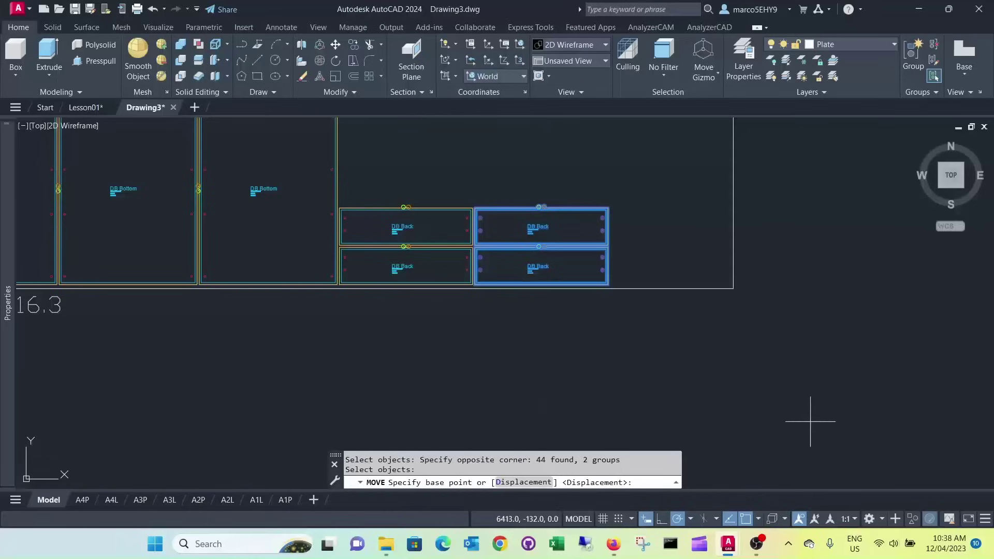
{"action": "left_click", "coordinate": [775, 432]}
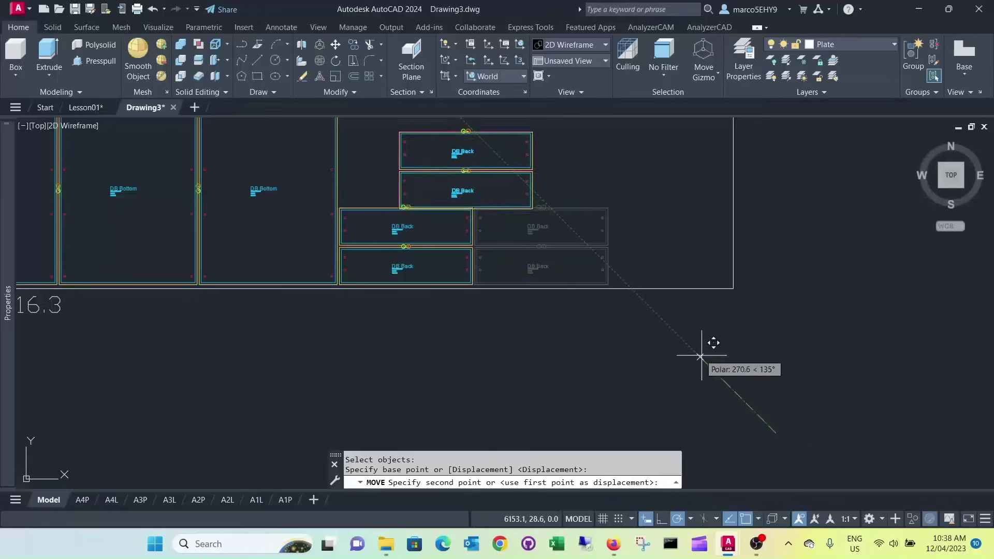
{"action": "middle_click_drag", "start_coordinate": [648, 342], "coordinate": [656, 369]}
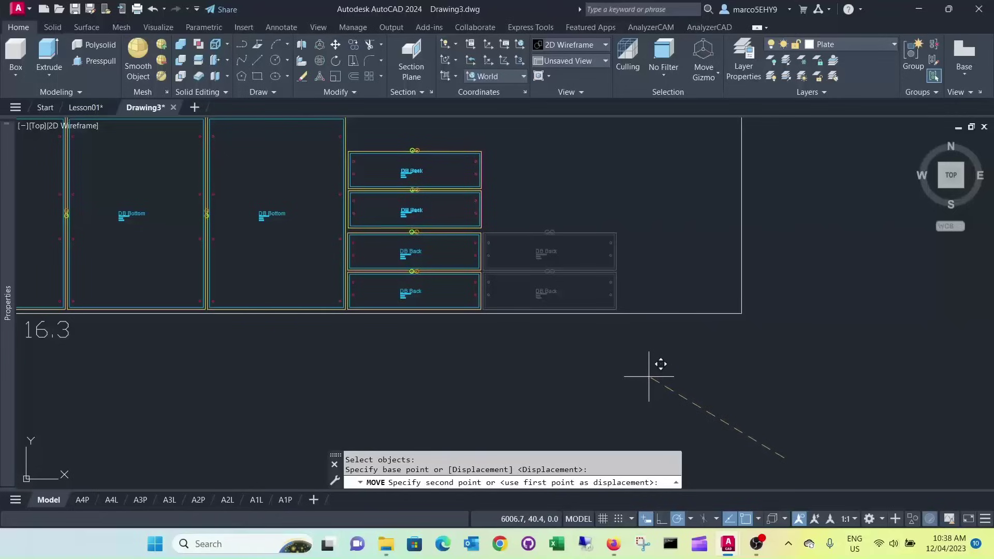
{"action": "left_click", "coordinate": [649, 377]}
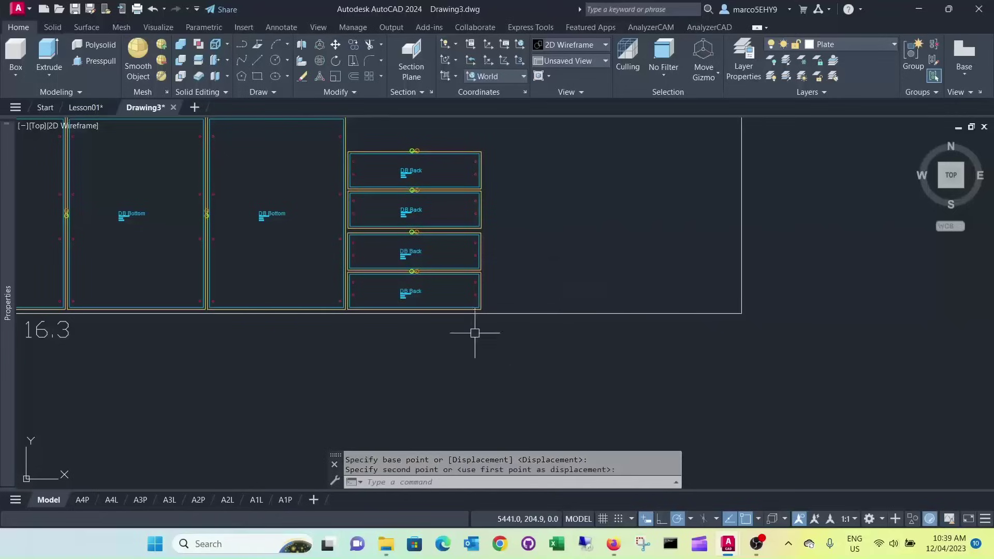
{"action": "scroll", "coordinate": [419, 236], "scroll_direction": "up", "scroll_amount": 3}
{"action": "scroll", "coordinate": [420, 236], "scroll_direction": "down", "scroll_amount": 3}
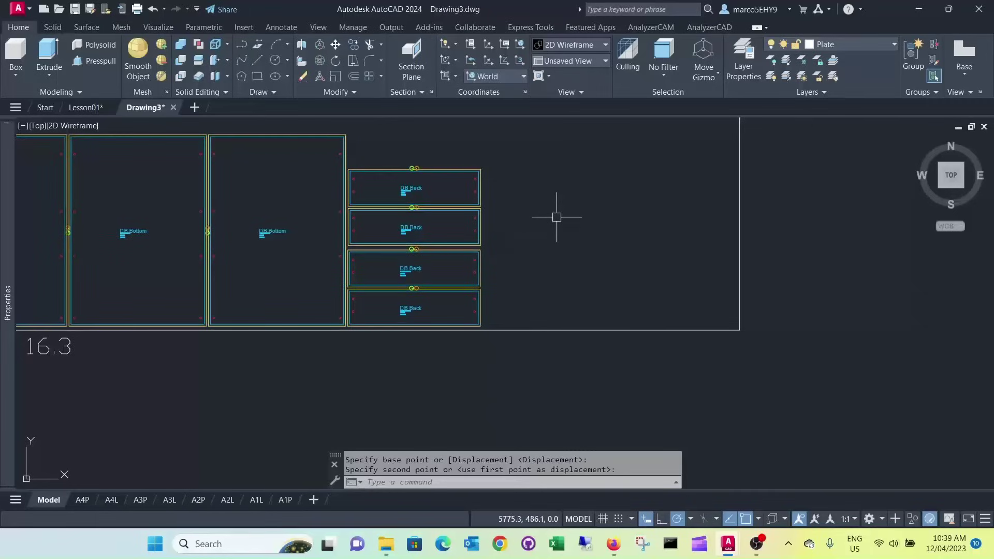
{"action": "scroll", "coordinate": [542, 202], "scroll_direction": "down", "scroll_amount": 6}
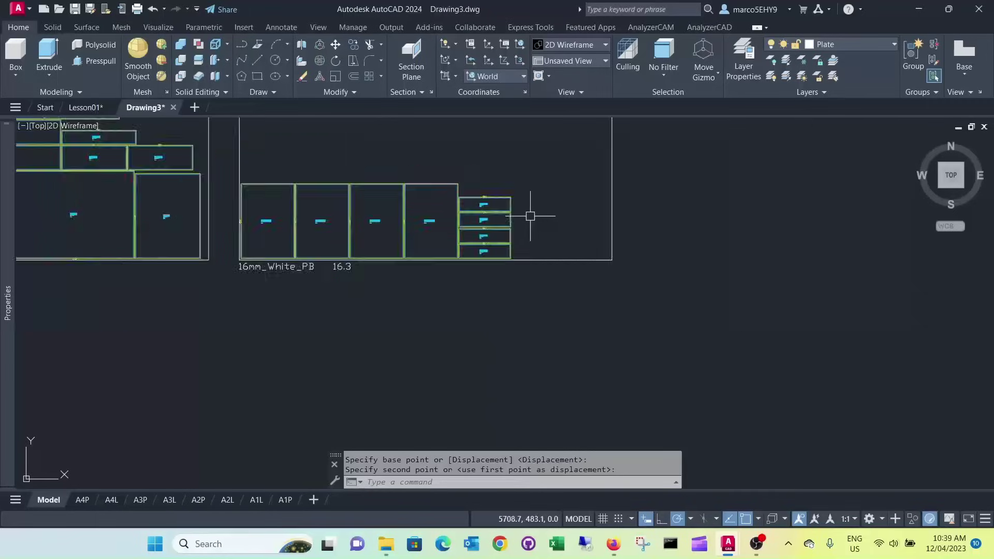
Open the AnalyzerCAM Panel Optimizer and clear the current parts list.
{"action": "mouse_move", "coordinate": [533, 227]}
{"action": "middle_mouse_down"}
{"action": "mouse_move", "coordinate": [475, 337]}
{"action": "mouse_move", "coordinate": [522, 333]}
{"action": "middle_mouse_up"}
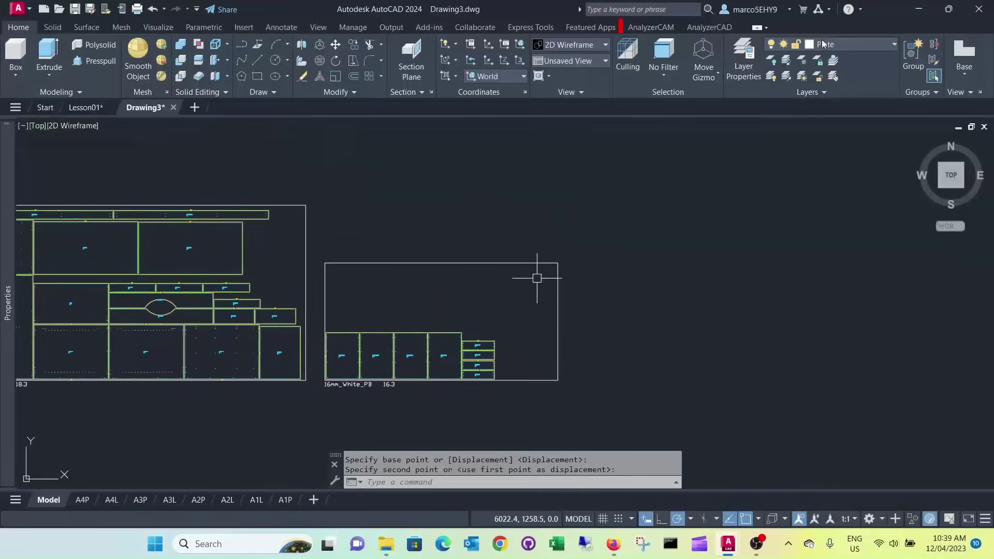
{"action": "left_click", "coordinate": [664, 30]}
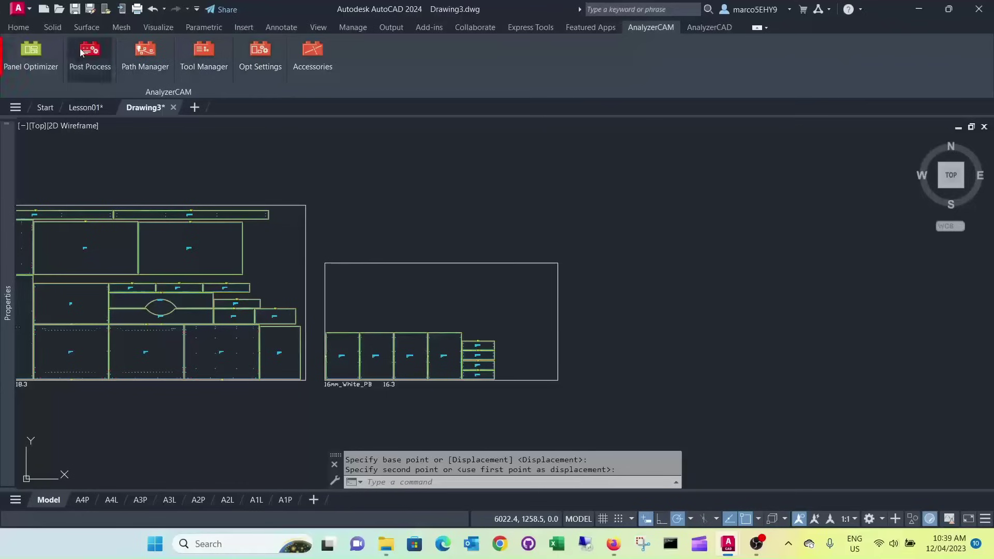
{"action": "left_click", "coordinate": [32, 53]}
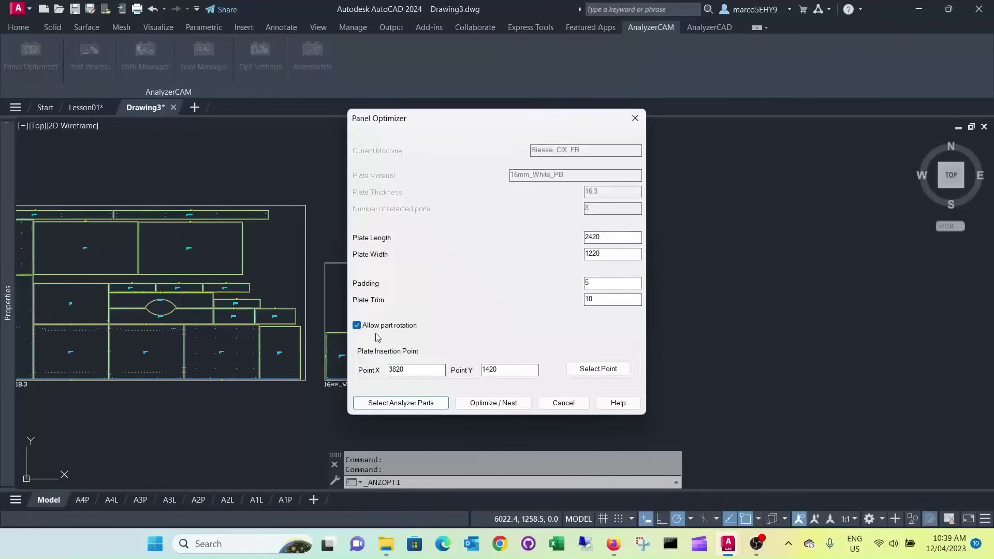
{"action": "left_click", "coordinate": [407, 402]}
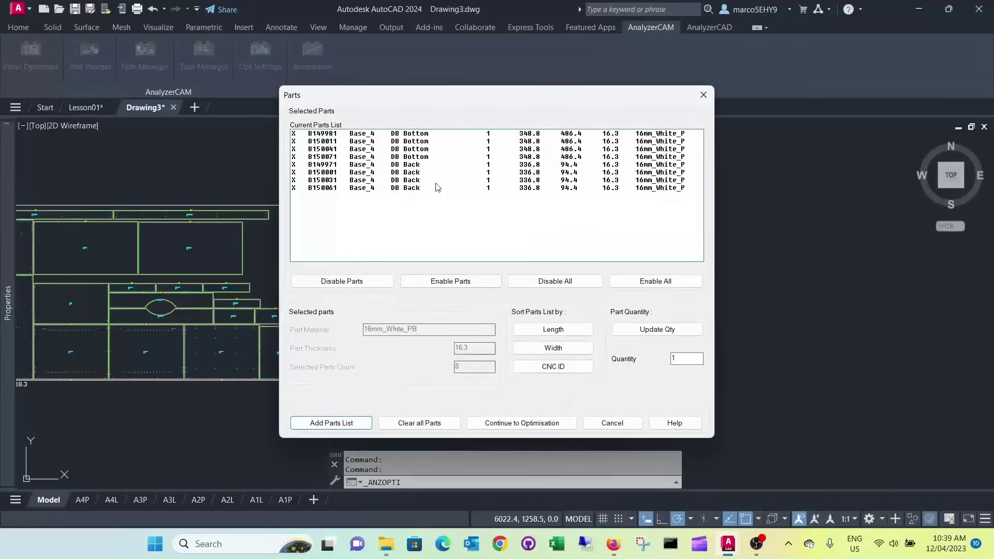
{"action": "left_click", "coordinate": [432, 426]}
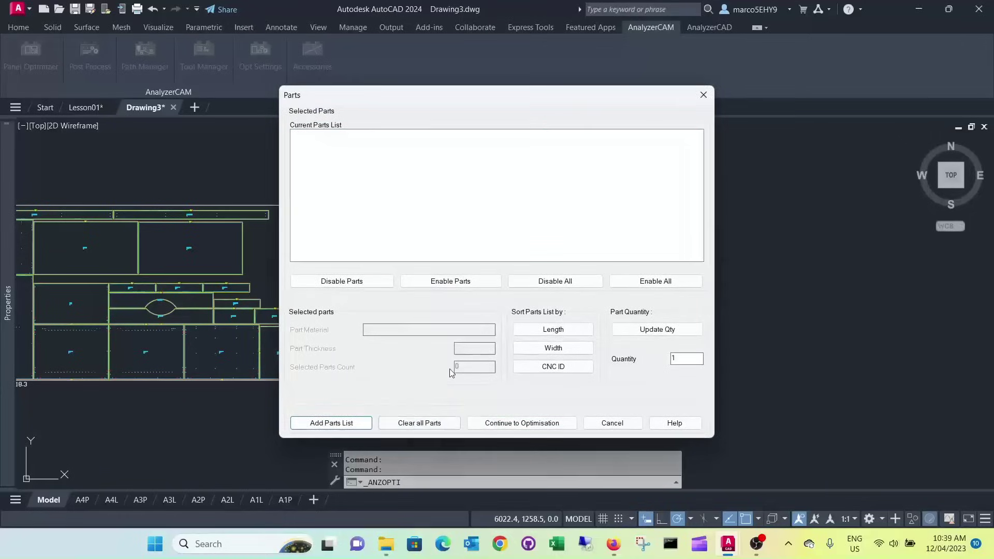
Load the 18mm Grey Formica parts file and nest its seven parts on a new sheet.
{"action": "left_click", "coordinate": [334, 424]}
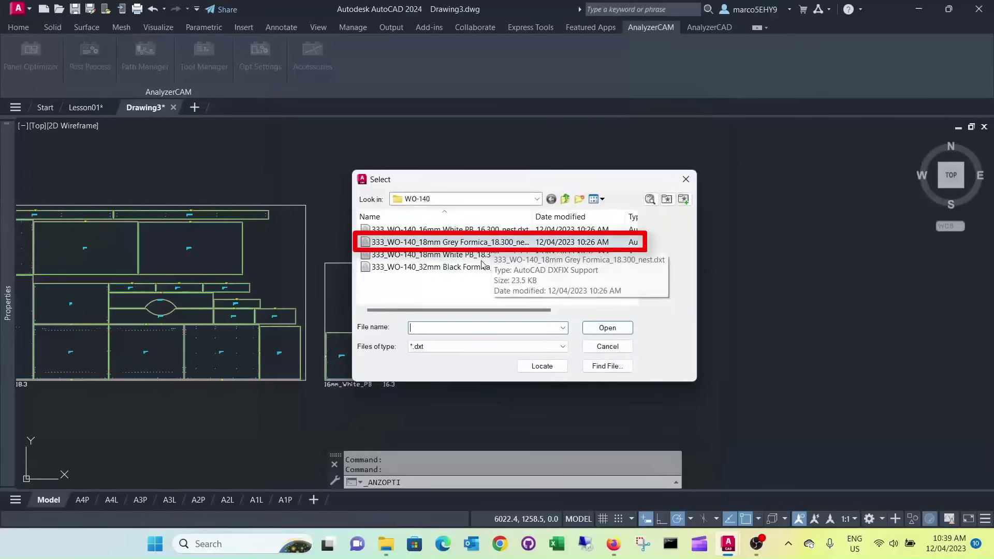
{"action": "left_click", "coordinate": [458, 243]}
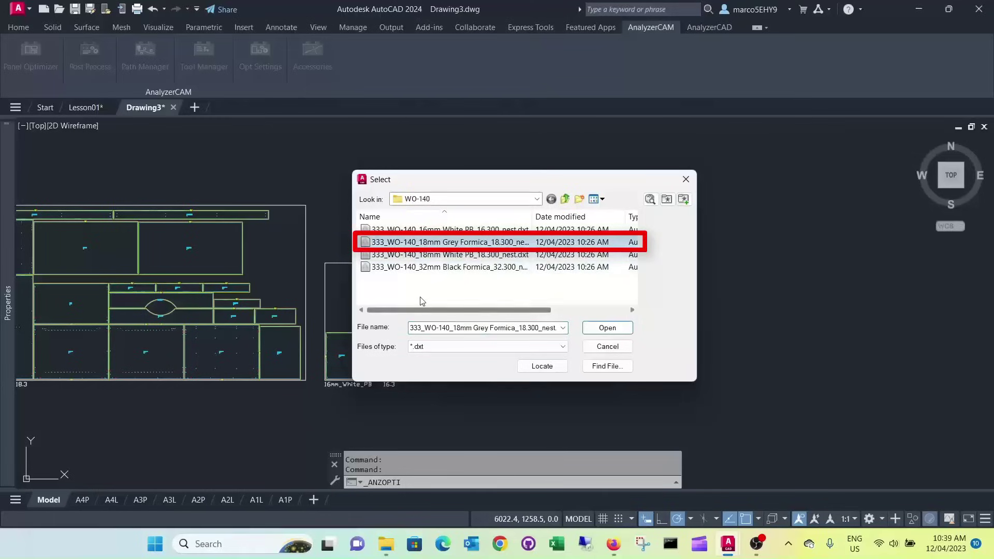
{"action": "left_click", "coordinate": [607, 327]}
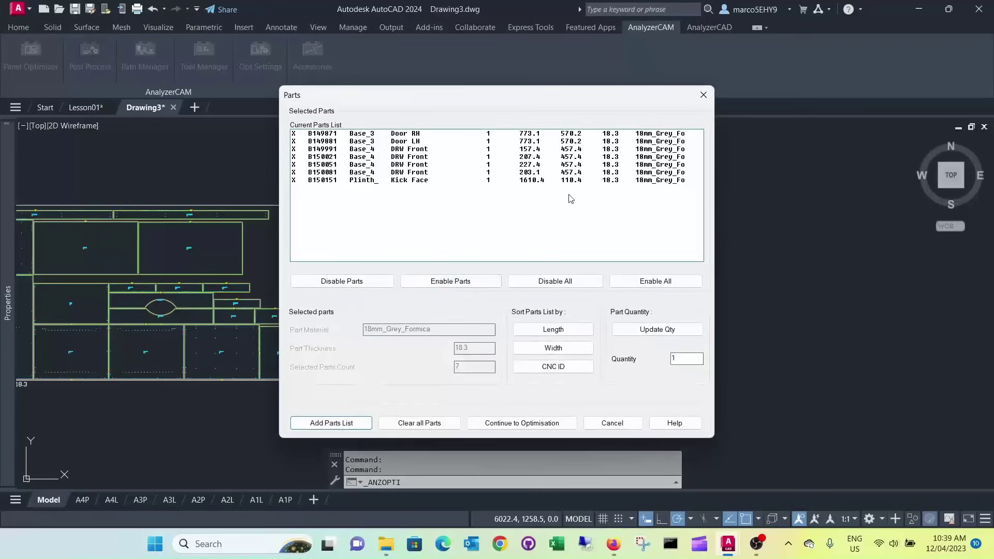
{"action": "left_click", "coordinate": [520, 423]}
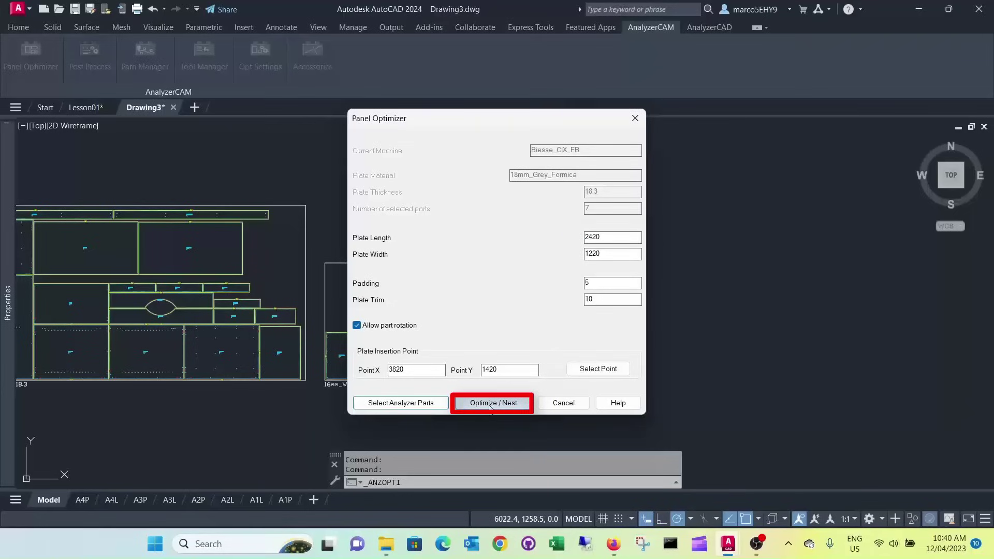
{"action": "left_click", "coordinate": [491, 404]}
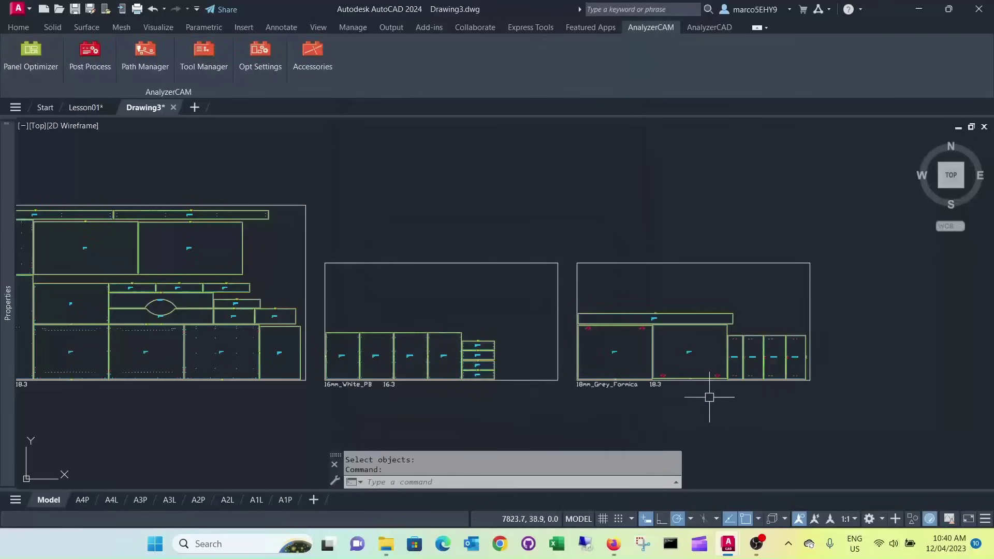
Start another Panel Optimizer run and clear the parts list.
{"action": "mouse_move", "coordinate": [737, 388]}
{"action": "middle_mouse_down"}
{"action": "mouse_move", "coordinate": [570, 351]}
{"action": "mouse_move", "coordinate": [492, 374]}
{"action": "middle_mouse_up"}
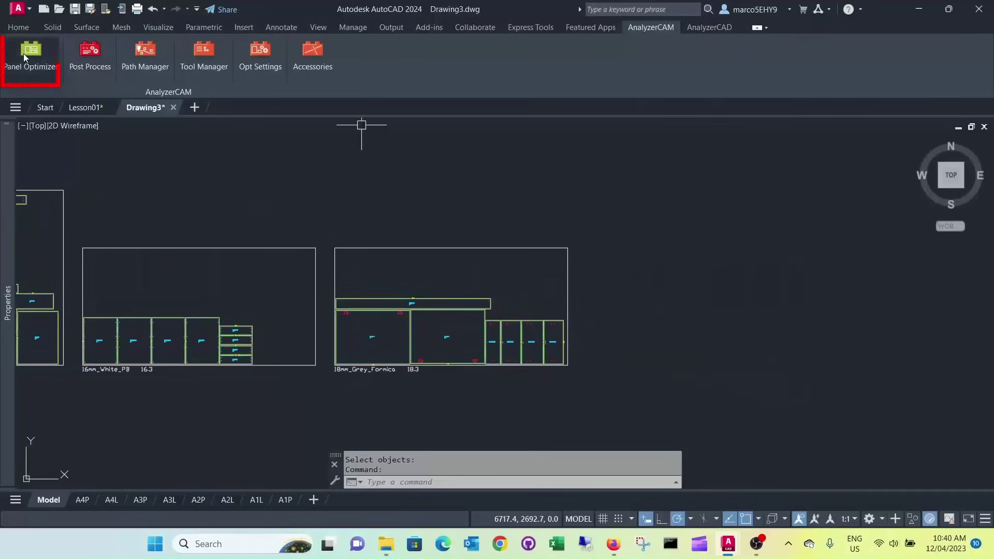
{"action": "left_click", "coordinate": [30, 54]}
{"action": "left_click", "coordinate": [403, 401]}
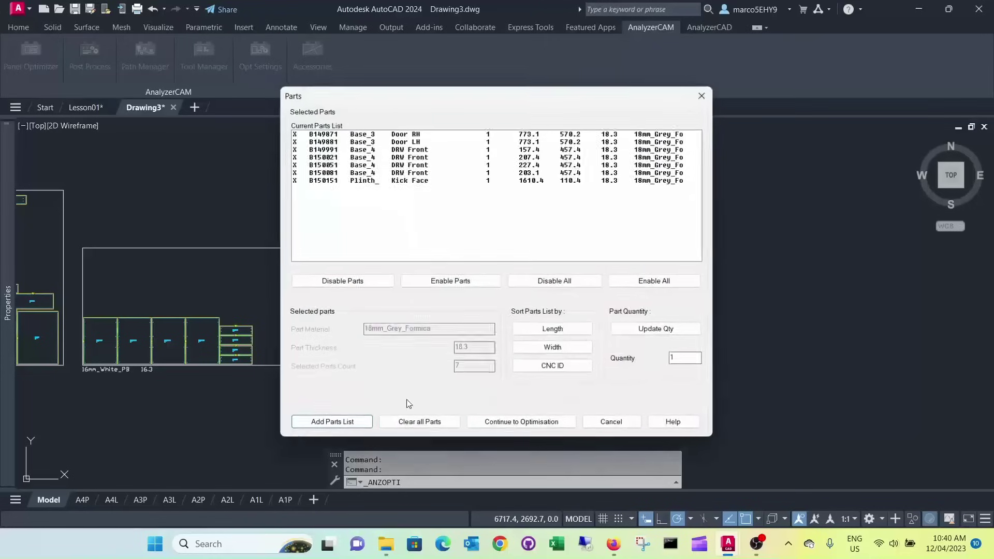
{"action": "left_click", "coordinate": [416, 423]}
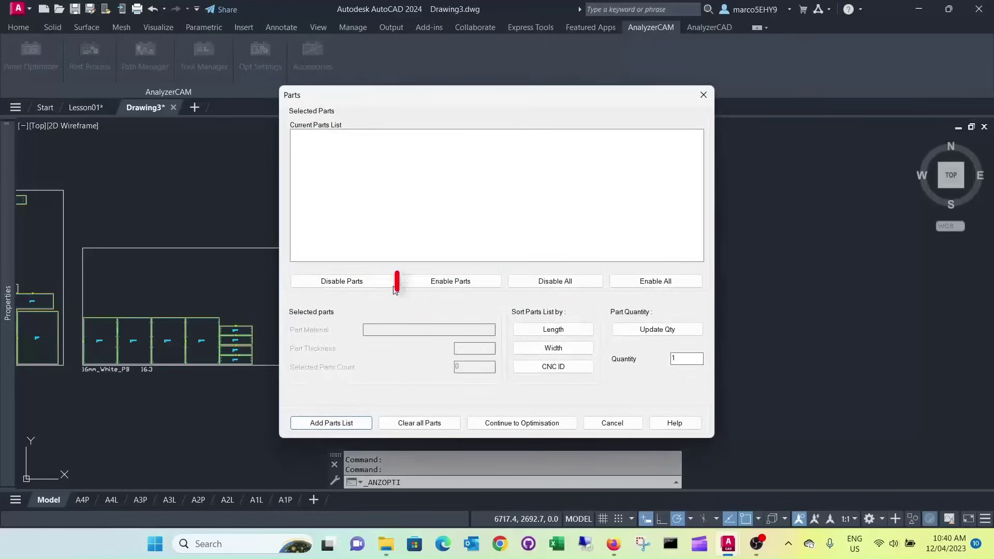
Load the 32mm Black Formica parts list and nest the bench top on a fourth sheet.
{"action": "left_click", "coordinate": [332, 423]}
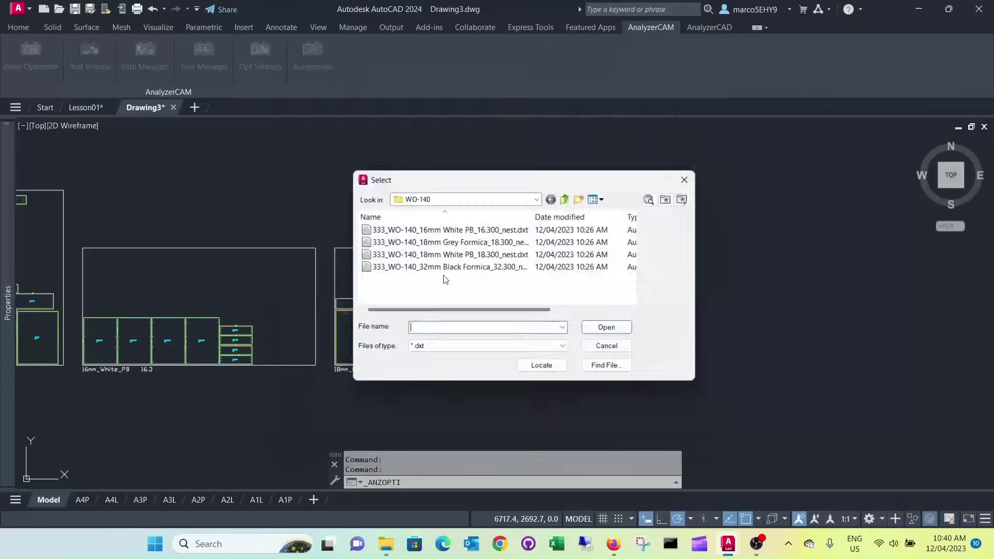
{"action": "left_click", "coordinate": [448, 267]}
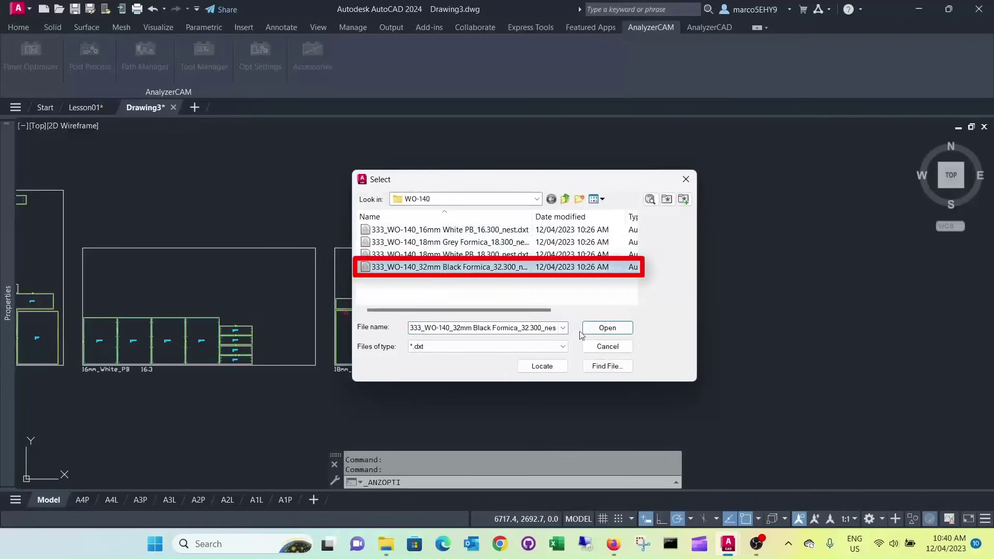
{"action": "left_click", "coordinate": [601, 329]}
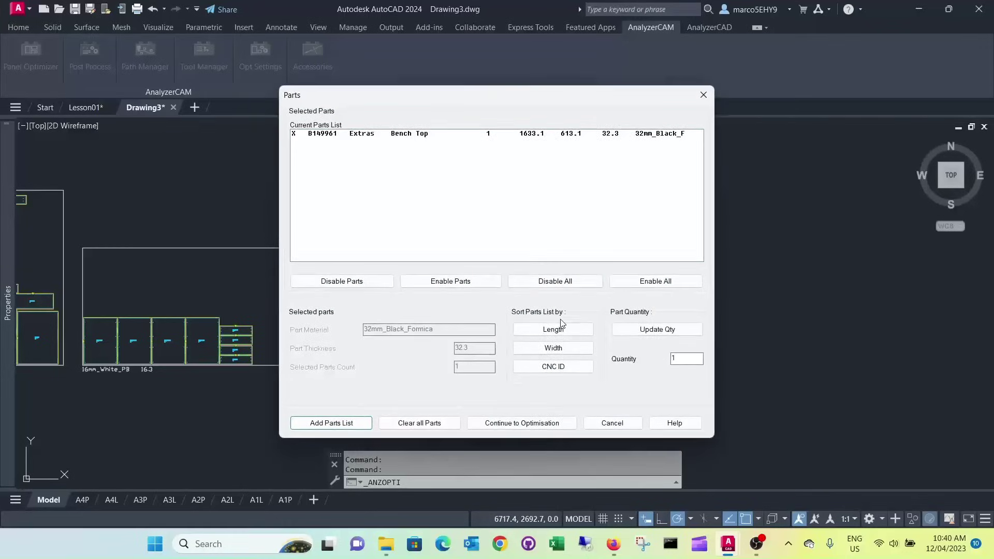
{"action": "left_click", "coordinate": [513, 426]}
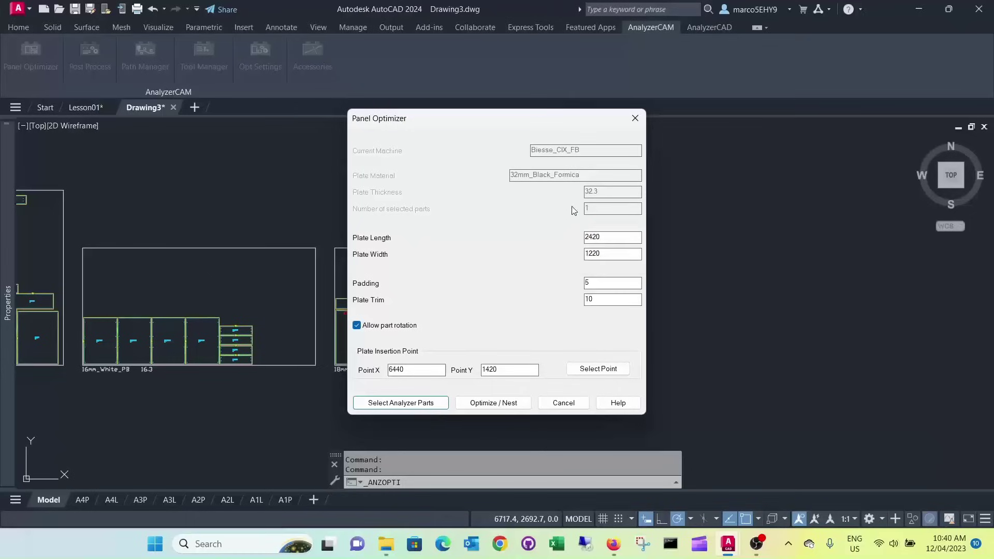
{"action": "left_click", "coordinate": [490, 404]}
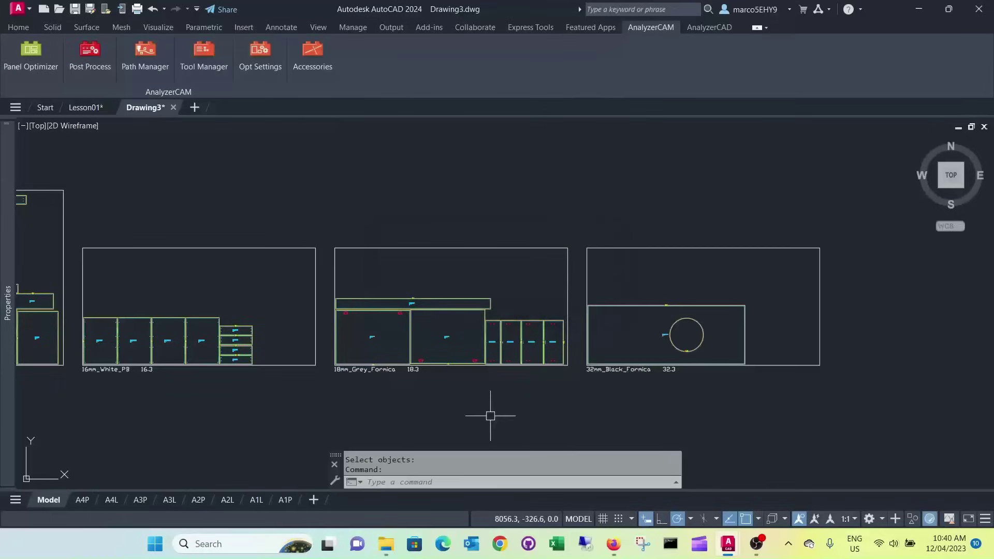
{"action": "scroll", "coordinate": [512, 331], "scroll_direction": "down", "scroll_amount": 4}
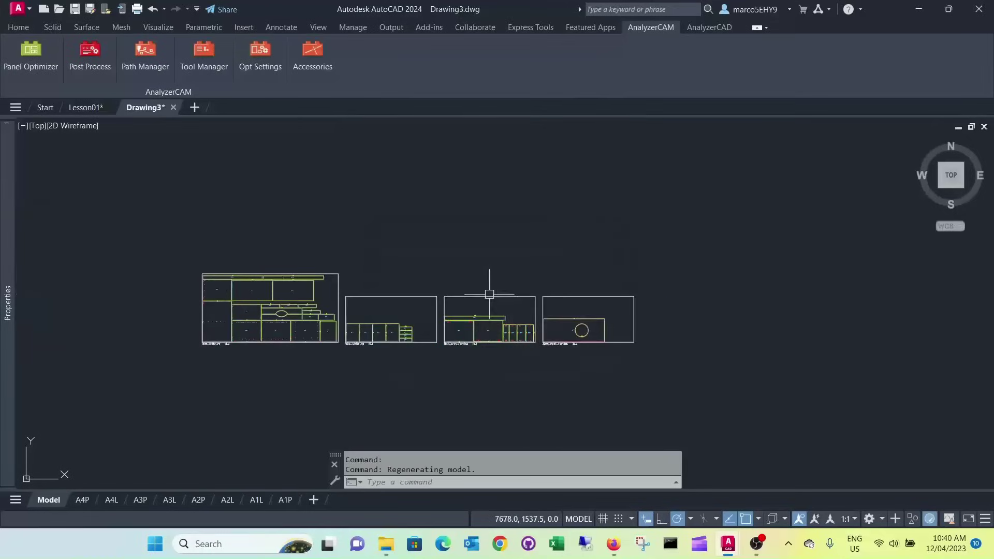
{"action": "scroll", "coordinate": [389, 234], "scroll_direction": "up", "scroll_amount": 2}
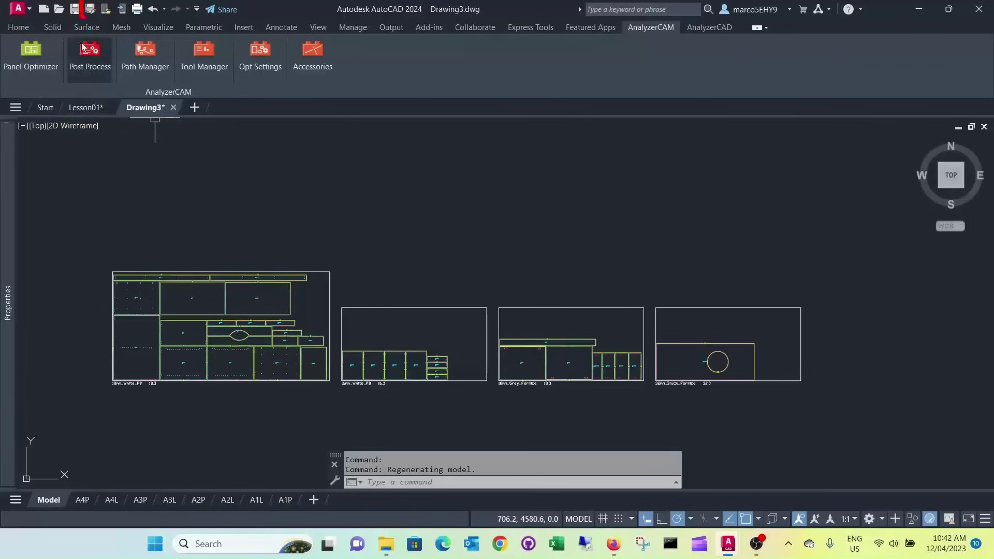
Save the drawing as Lesson02.dwg in the AnalyzerAcademy folder.
{"action": "left_click", "coordinate": [90, 10]}
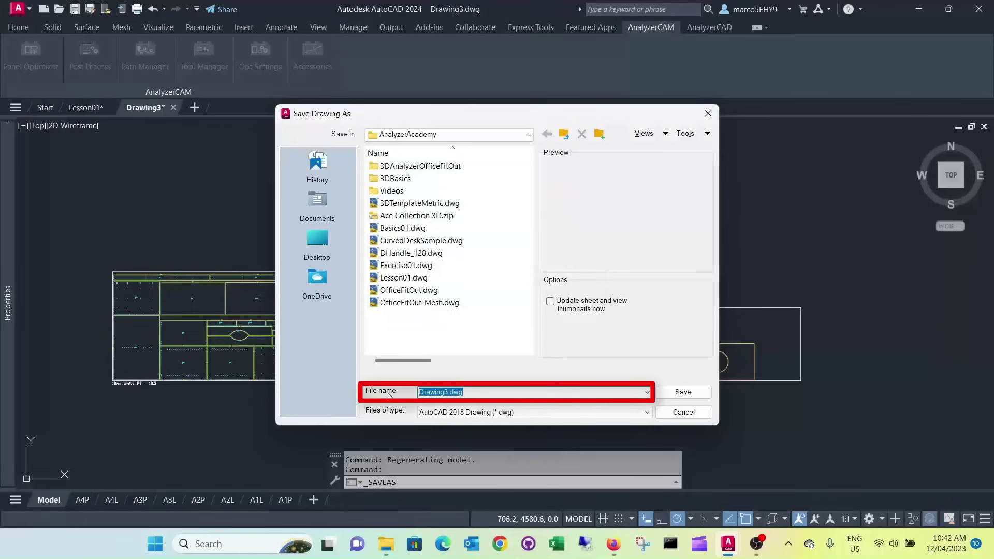
{"action": "type", "text": "Lesson02"}
{"action": "key", "text": "Return"}
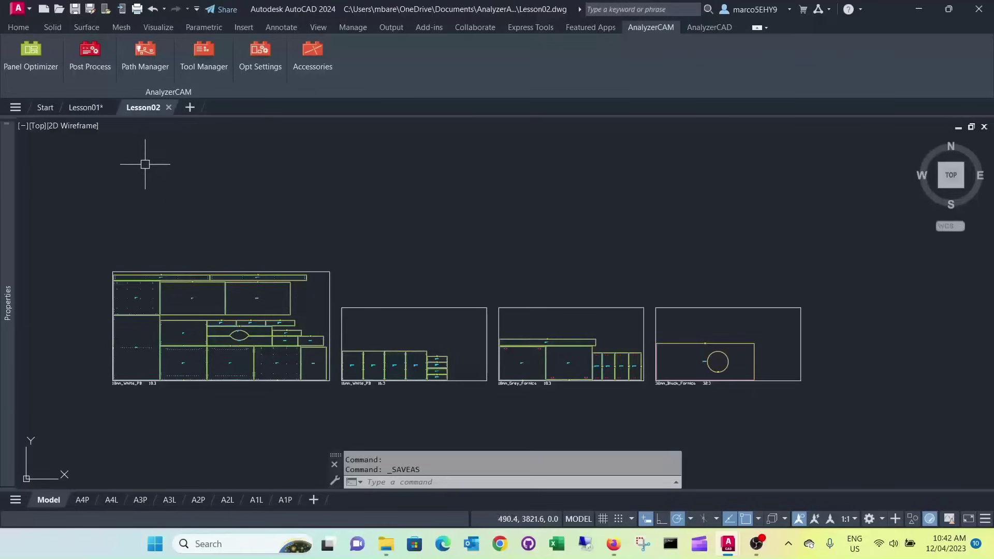
Start Post Process and window-select the 18mm White PB sheet.
{"action": "left_click", "coordinate": [91, 51]}
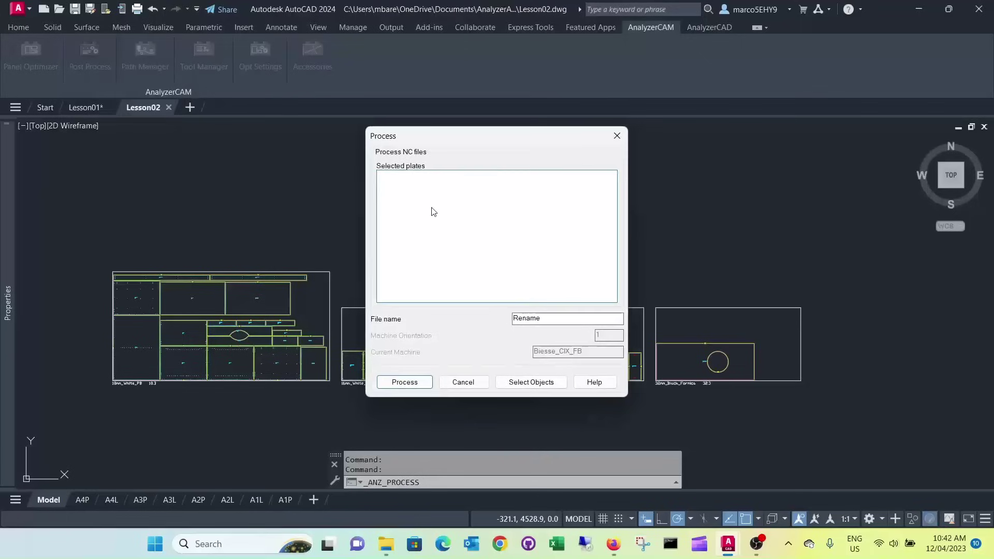
{"action": "left_click", "coordinate": [532, 383]}
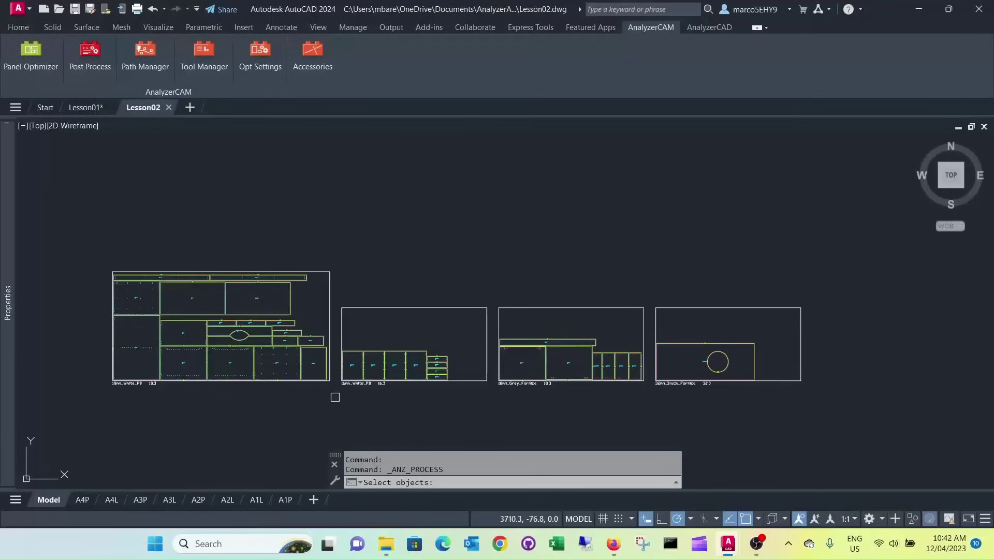
{"action": "left_click", "coordinate": [334, 396]}
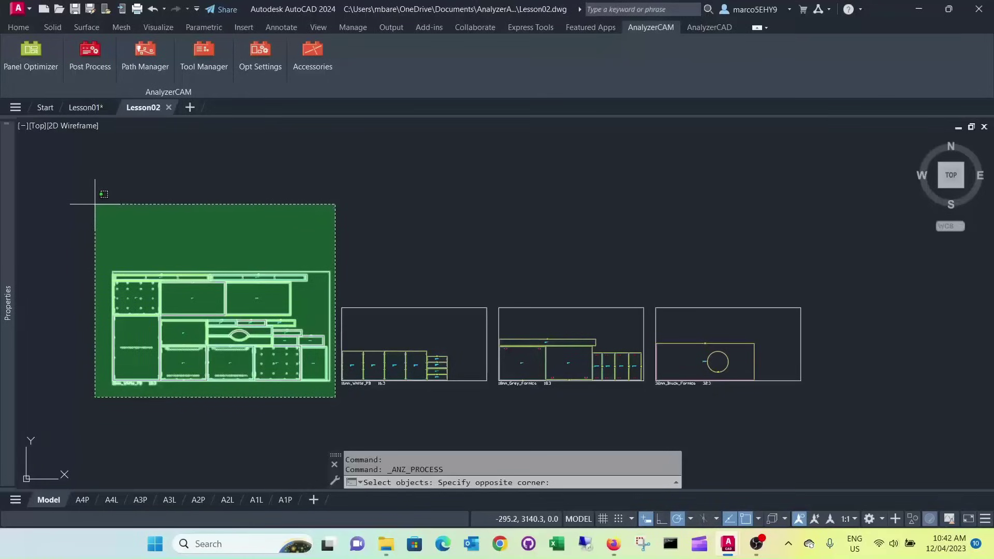
{"action": "left_click", "coordinate": [94, 207]}
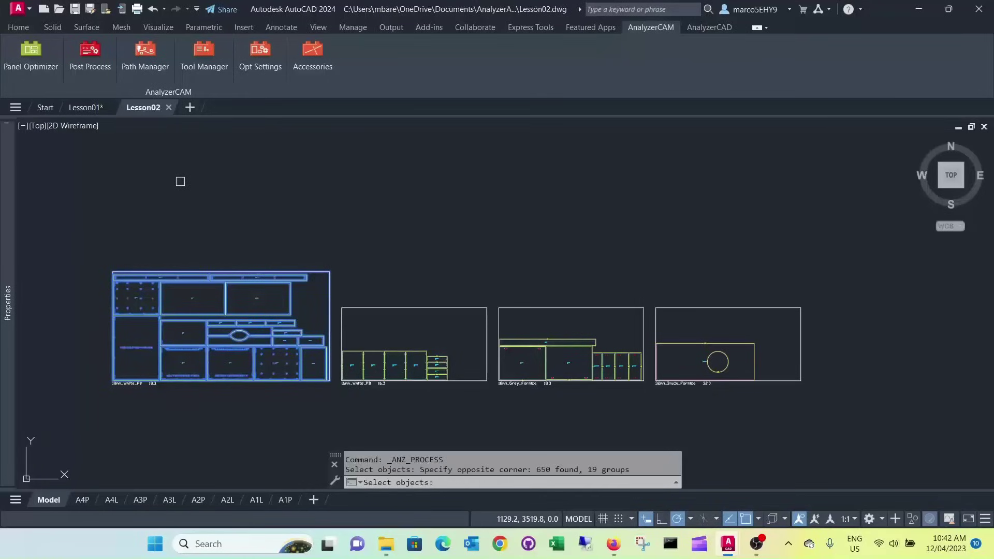
{"action": "key", "text": "Return"}
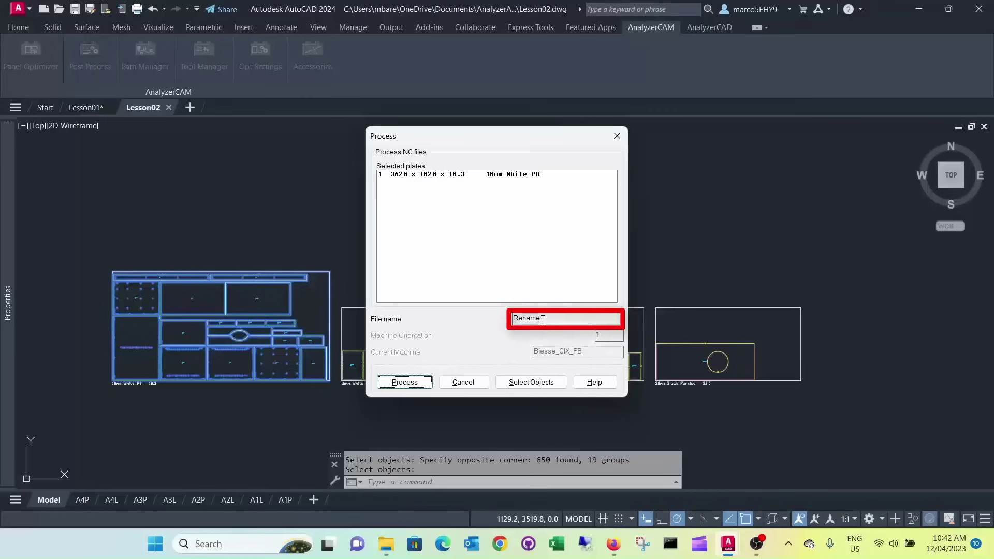
Name the NC file WhitePB18, generate it and acknowledge the confirmation.
{"action": "left_click_drag", "start_coordinate": [543, 319], "coordinate": [473, 323]}
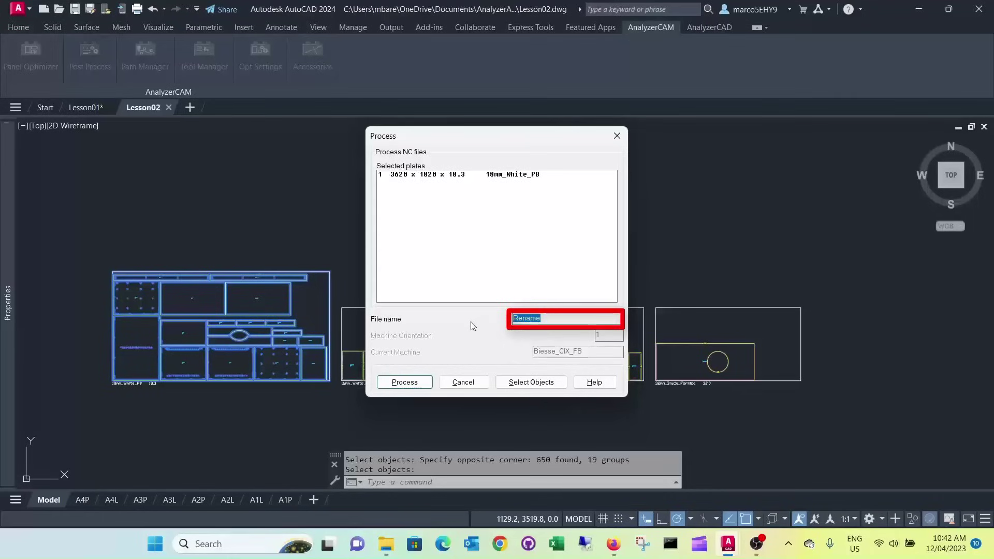
{"action": "type", "text": "WhitePB18"}
{"action": "left_click", "coordinate": [411, 384]}
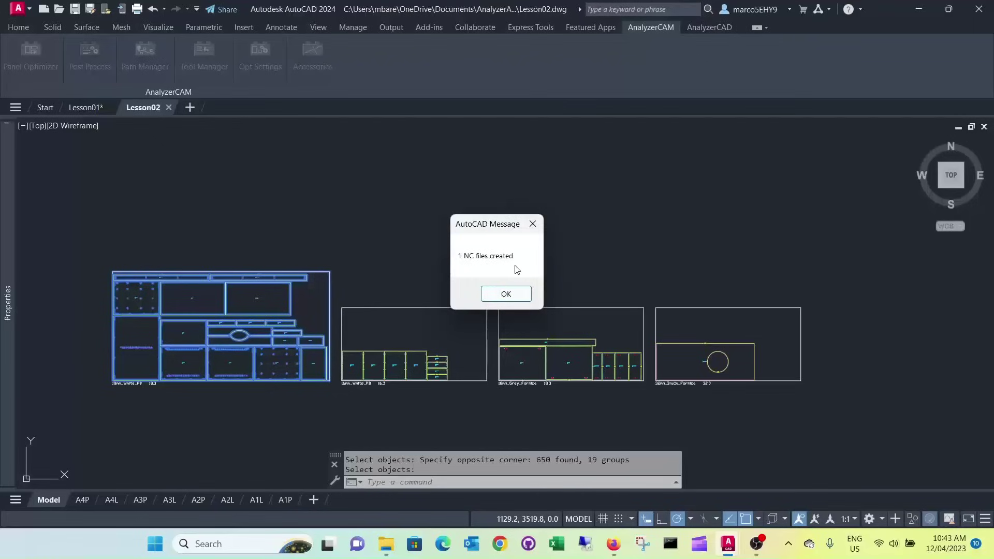
{"action": "left_click", "coordinate": [510, 301]}
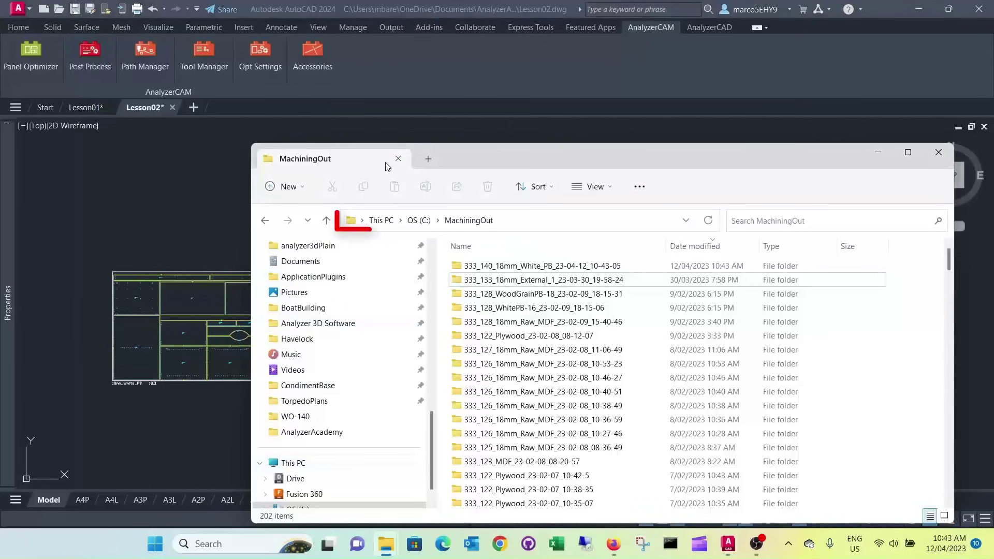
Open the 333_140_18mm_White_PB folder, look in its label folder, then select WhitePB18_1.cix.
{"action": "left_click", "coordinate": [516, 268]}
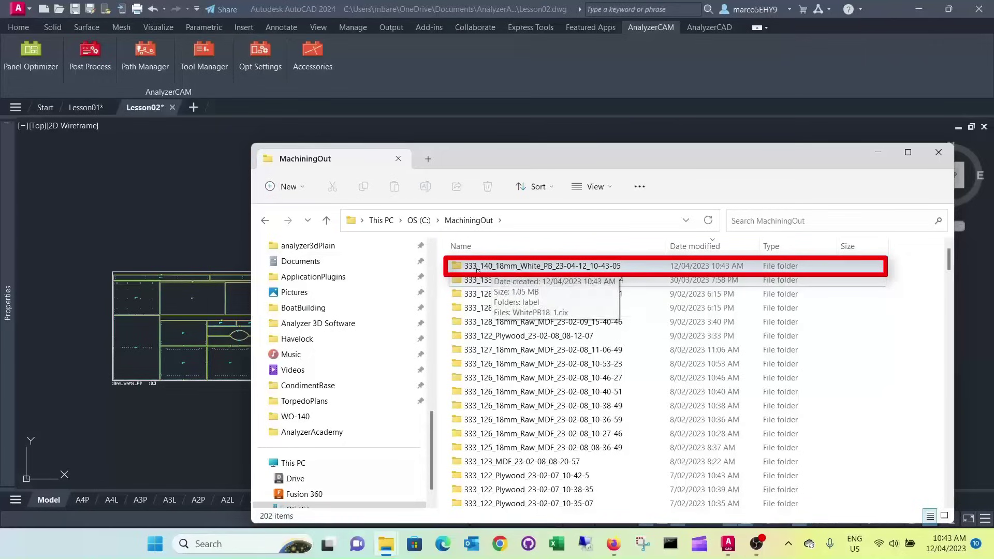
{"action": "mouse_move", "coordinate": [542, 266]}
{"action": "double_click", "coordinate": [494, 268]}
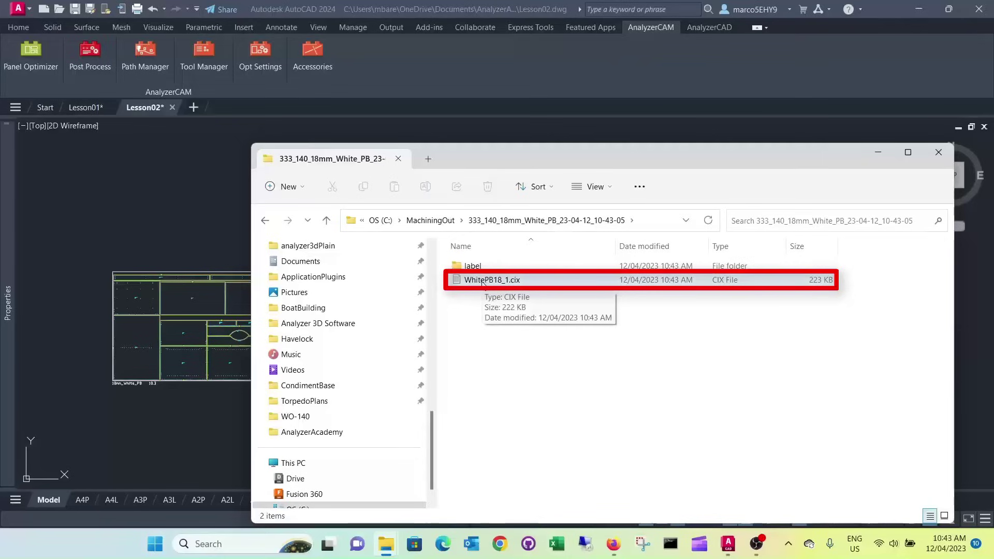
{"action": "double_click", "coordinate": [474, 268]}
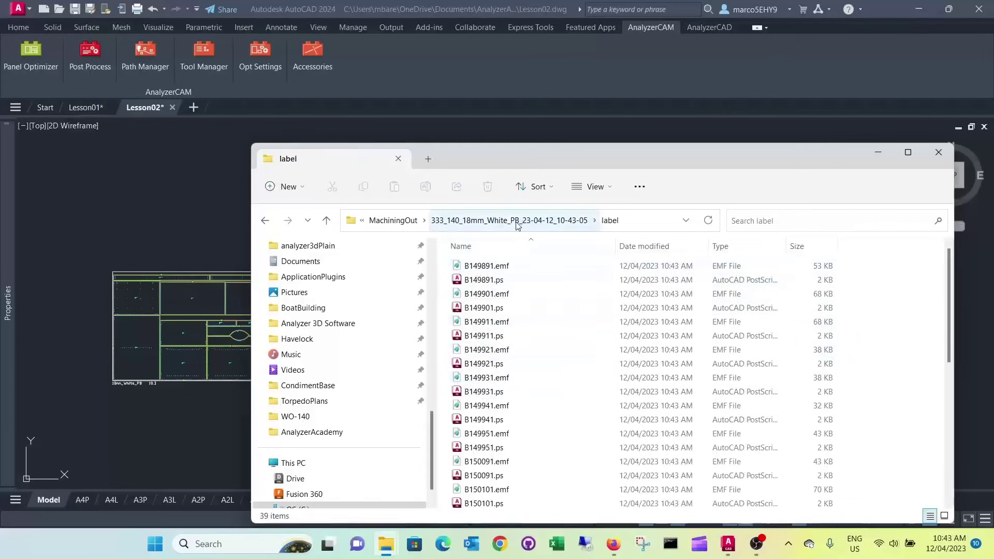
{"action": "left_click", "coordinate": [495, 223]}
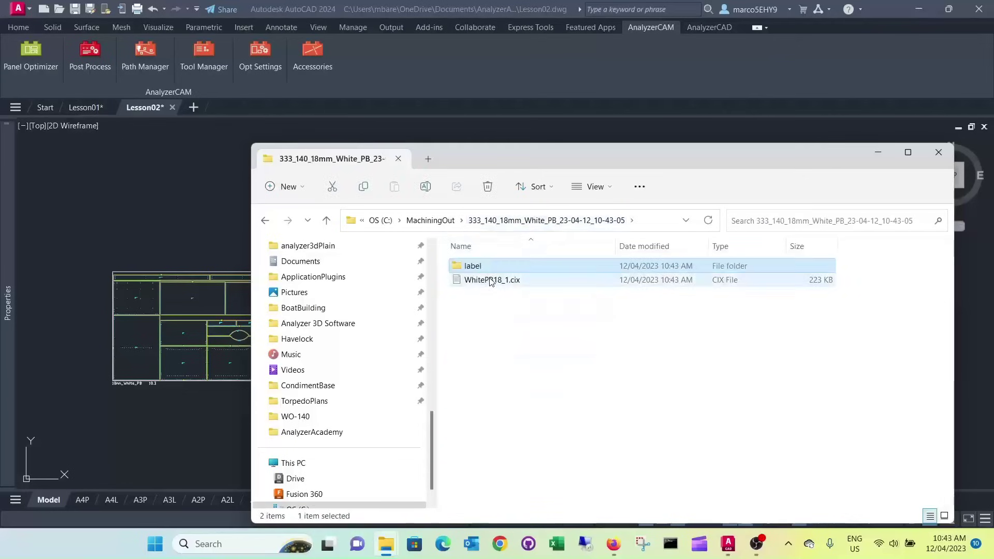
{"action": "left_click", "coordinate": [495, 284]}
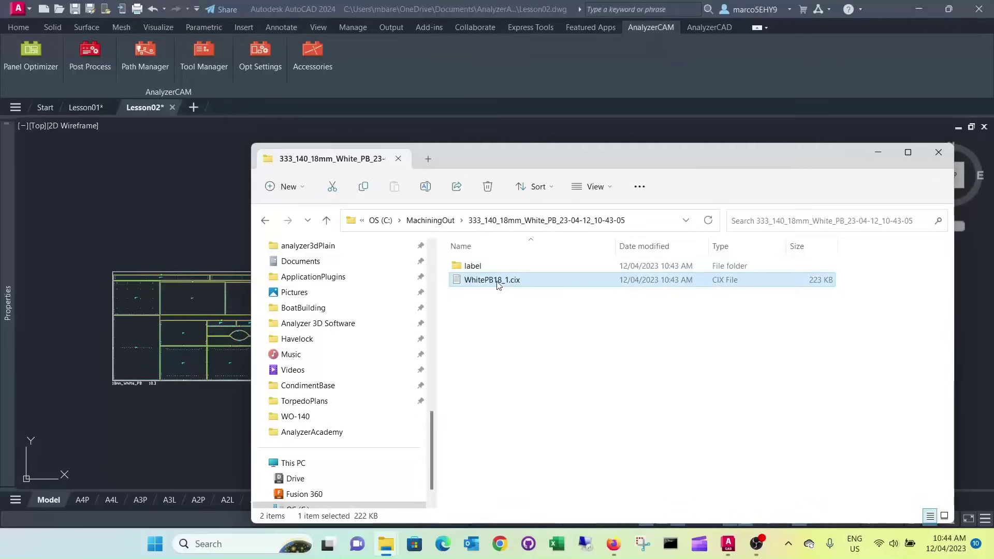
{"action": "double_click", "coordinate": [501, 281]}
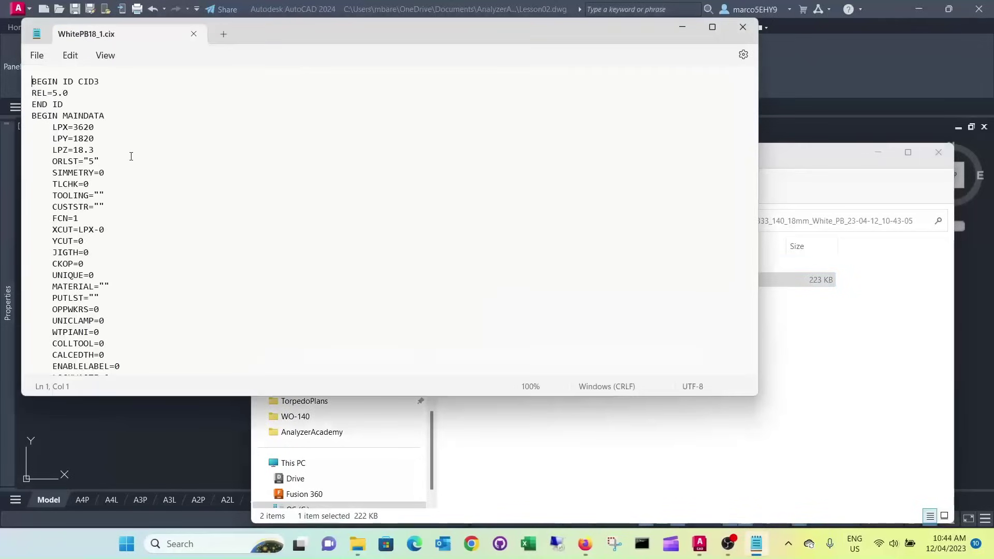
{"action": "scroll", "coordinate": [131, 156], "scroll_direction": "down", "scroll_amount": 3}
{"action": "scroll", "coordinate": [131, 156], "scroll_direction": "down", "scroll_amount": 5}
{"action": "scroll", "coordinate": [131, 156], "scroll_direction": "down", "scroll_amount": 6}
{"action": "scroll", "coordinate": [131, 156], "scroll_direction": "down", "scroll_amount": 2}
{"action": "scroll", "coordinate": [131, 156], "scroll_direction": "up", "scroll_amount": 10}
{"action": "scroll", "coordinate": [130, 156], "scroll_direction": "up", "scroll_amount": 8}
{"action": "left_click", "coordinate": [744, 29]}
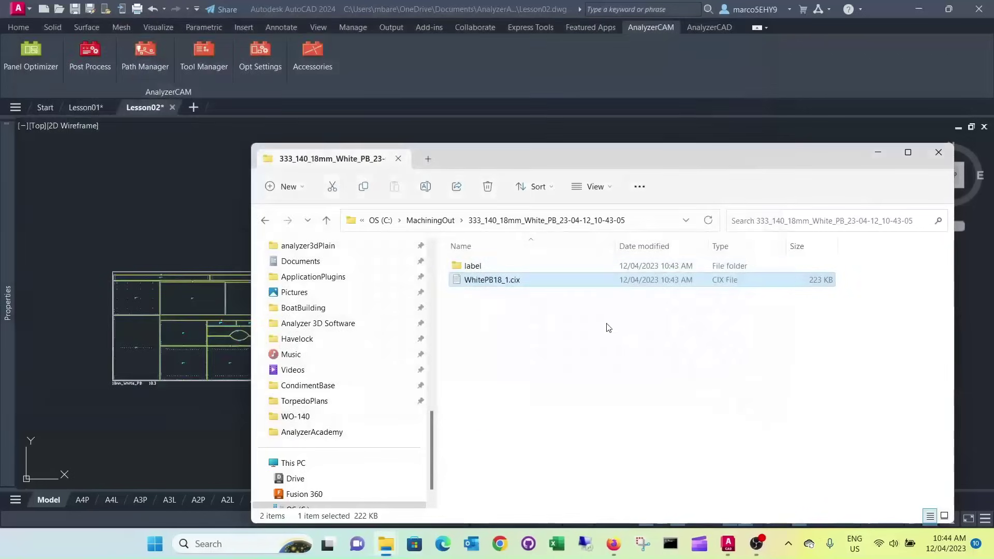
Post-process the crossing-window-selected 16mm White PB sheet to an NC file named WhitePB16.
{"action": "left_click", "coordinate": [194, 284]}
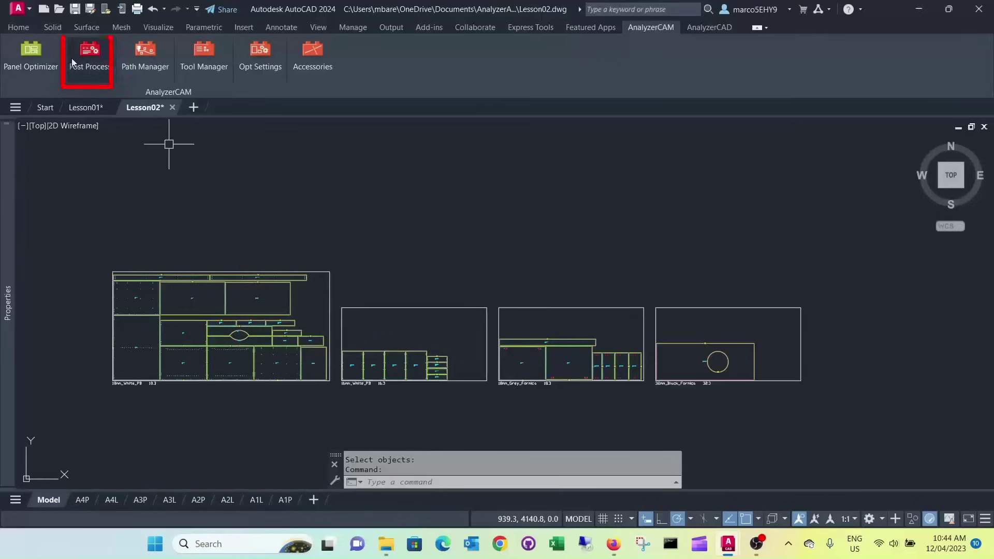
{"action": "left_click", "coordinate": [85, 52]}
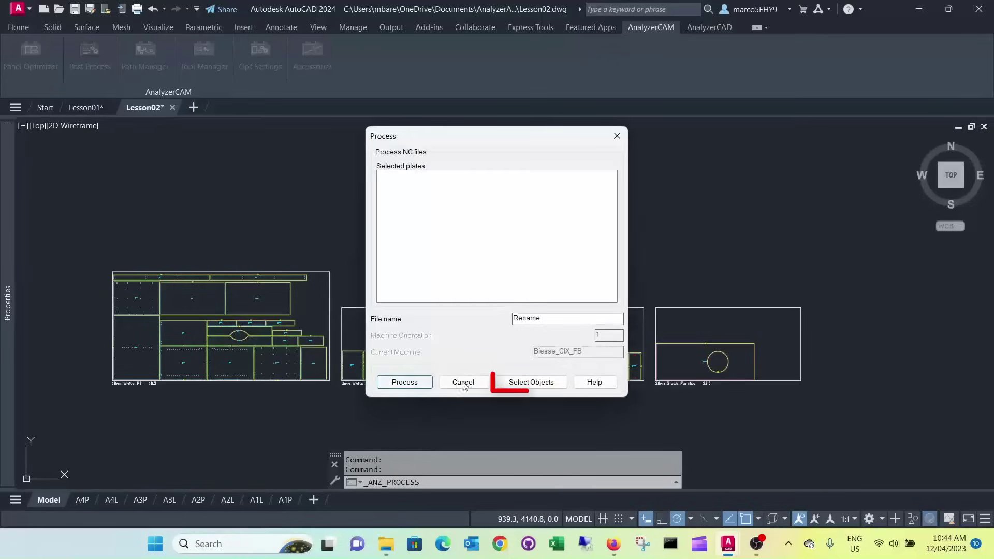
{"action": "left_click", "coordinate": [517, 384]}
{"action": "left_click", "coordinate": [490, 414]}
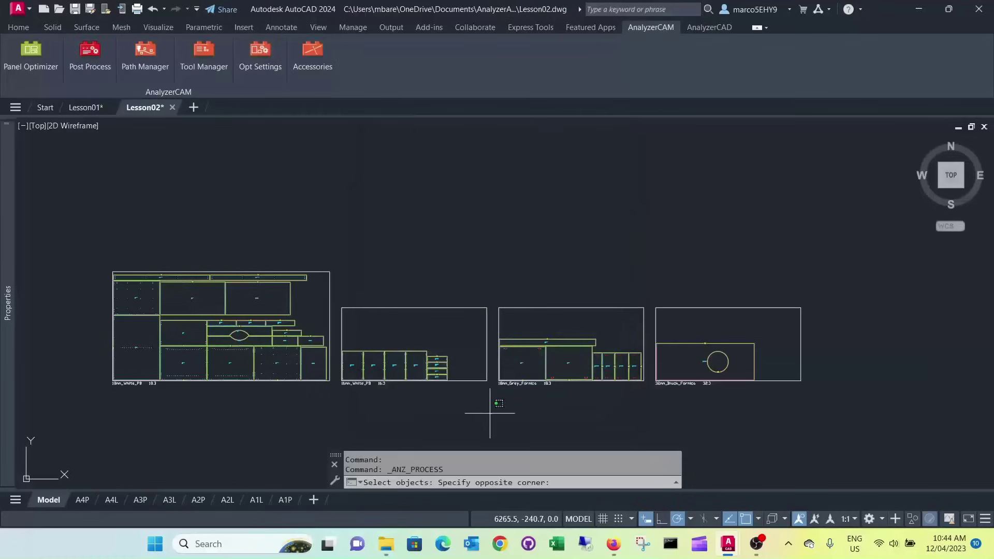
{"action": "left_click", "coordinate": [338, 243]}
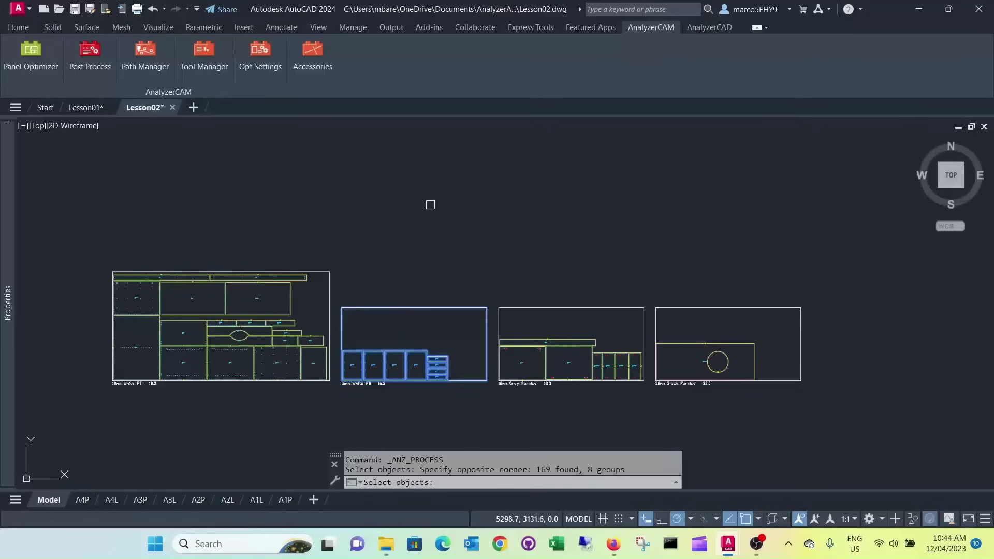
{"action": "key", "text": "Return"}
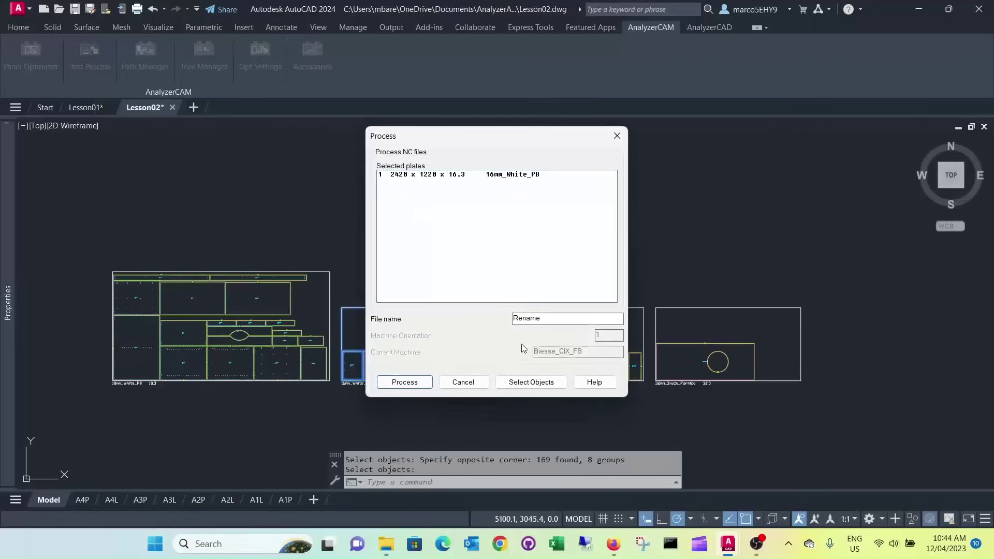
{"action": "double_click", "coordinate": [545, 320]}
{"action": "type", "text": "WhitePB16"}
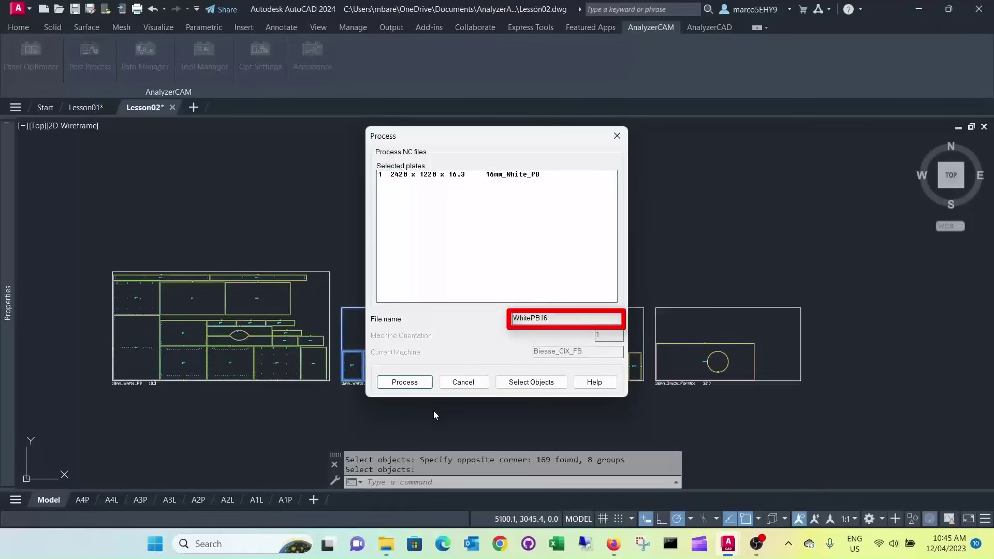
{"action": "left_click", "coordinate": [404, 383]}
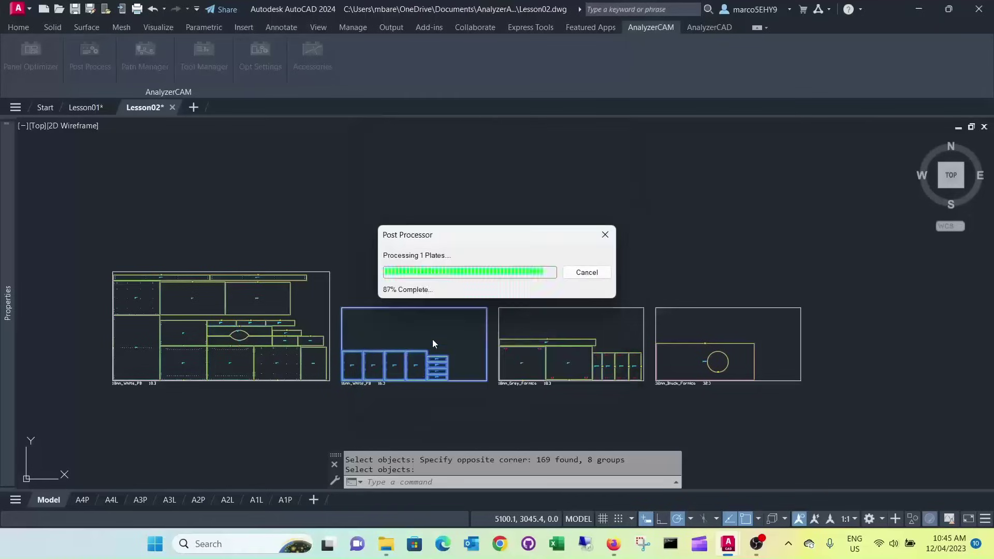
{"action": "left_click", "coordinate": [505, 294]}
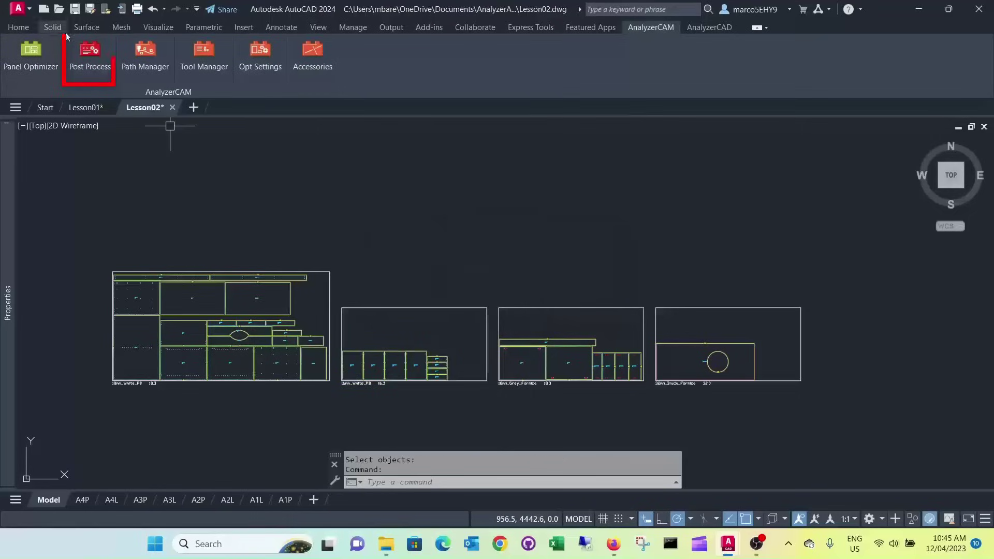
Post-process the window-selected 18mm Grey Formica sheet to an NC file named FormicaGrey18.
{"action": "left_click", "coordinate": [98, 51]}
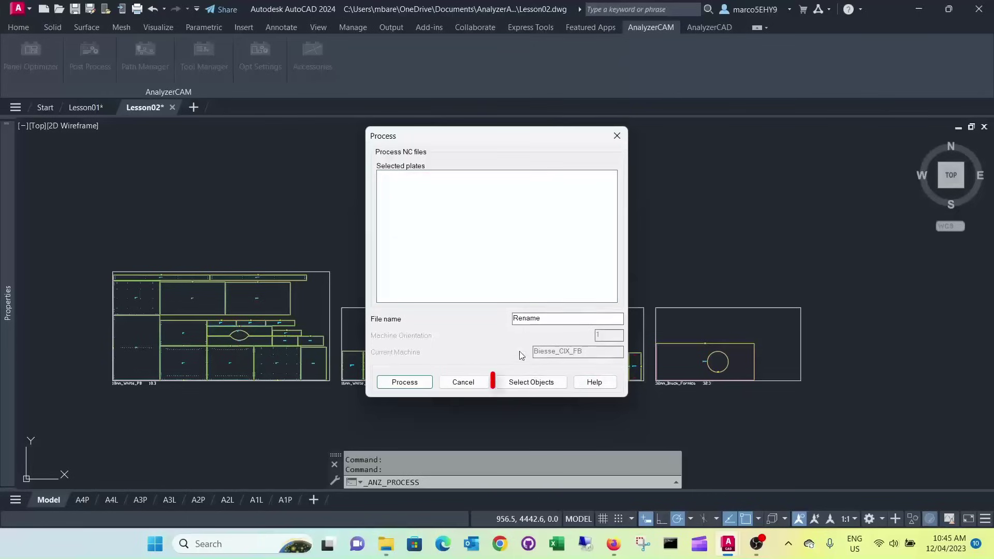
{"action": "left_click", "coordinate": [532, 383]}
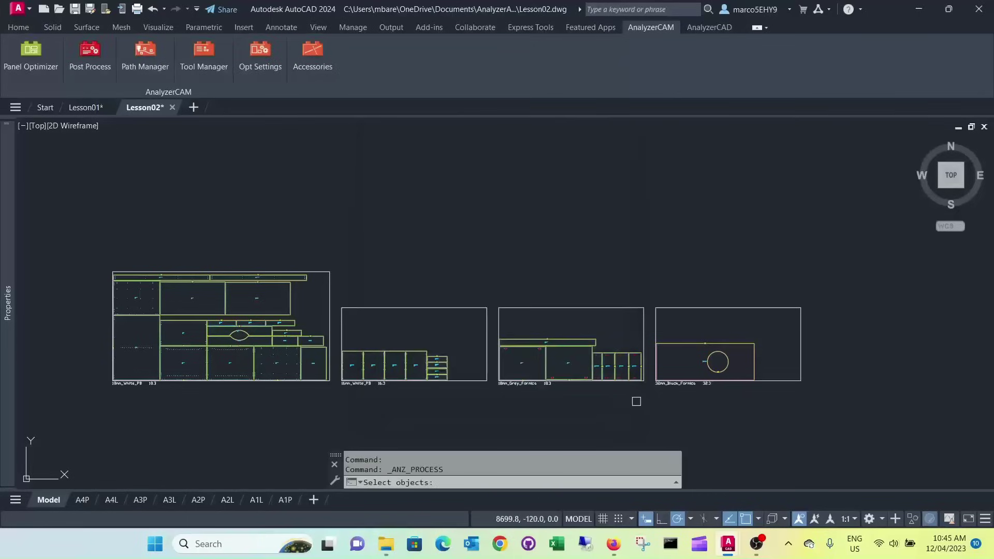
{"action": "left_click", "coordinate": [651, 411]}
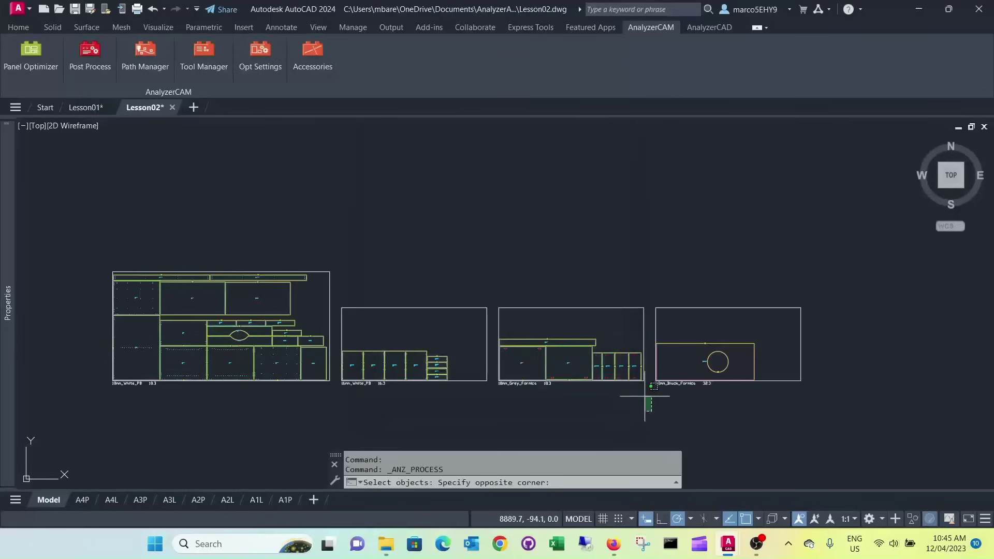
{"action": "left_click", "coordinate": [493, 238]}
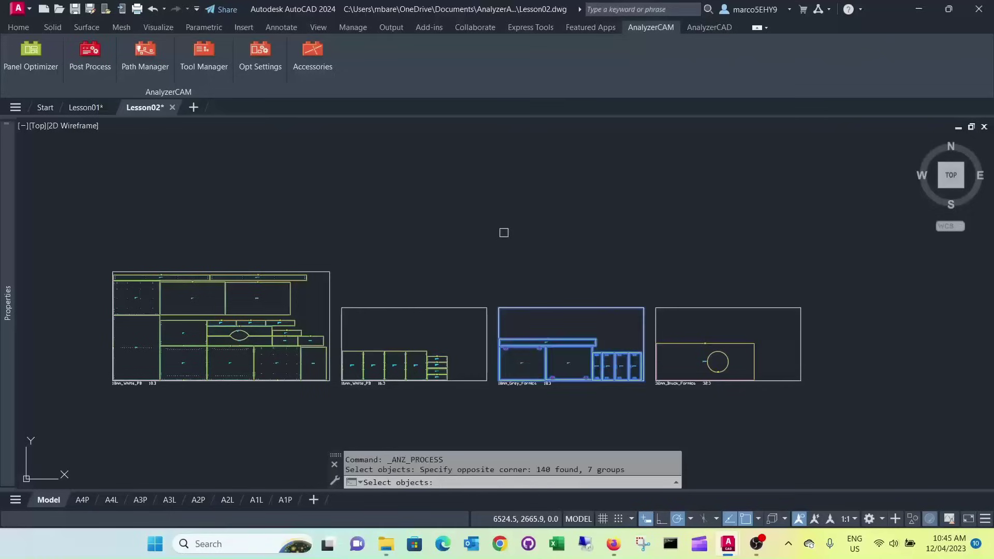
{"action": "key", "text": "Return"}
{"action": "double_click", "coordinate": [547, 318]}
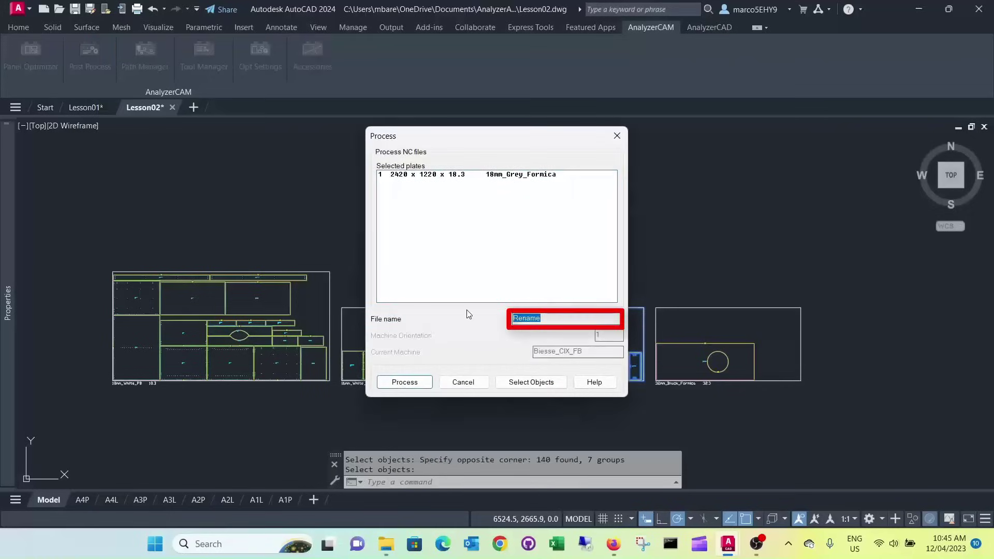
{"action": "type", "text": "FormicaGrey18"}
{"action": "left_click", "coordinate": [404, 382]}
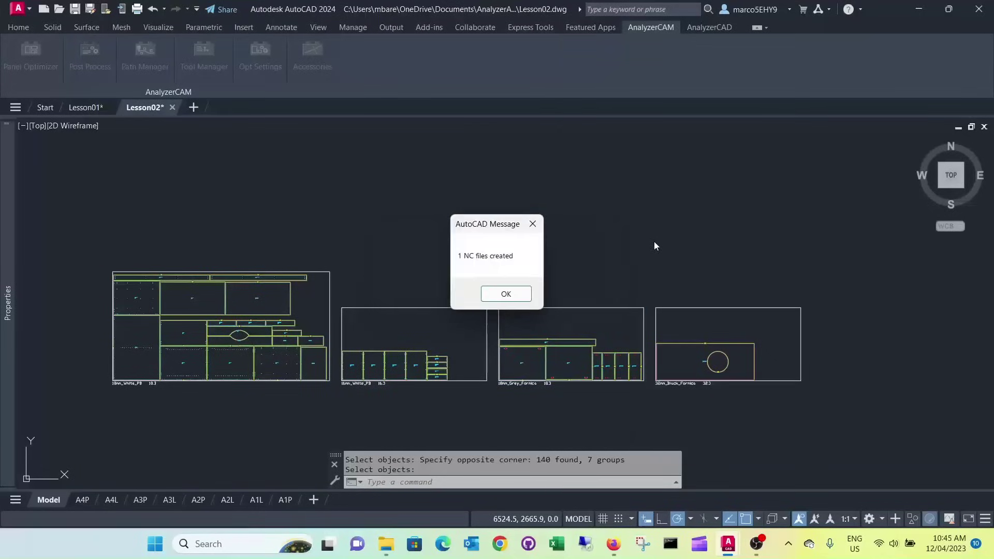
{"action": "left_click", "coordinate": [506, 295]}
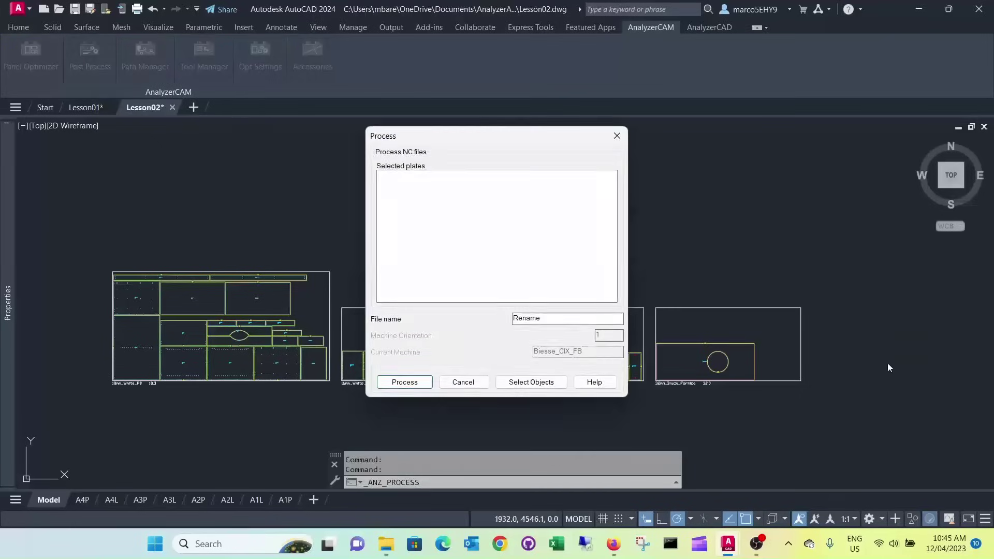
Select the 32mm Black Formica sheet by crossing window and generate NC file FormicaBlack32.
{"action": "left_click", "coordinate": [531, 382]}
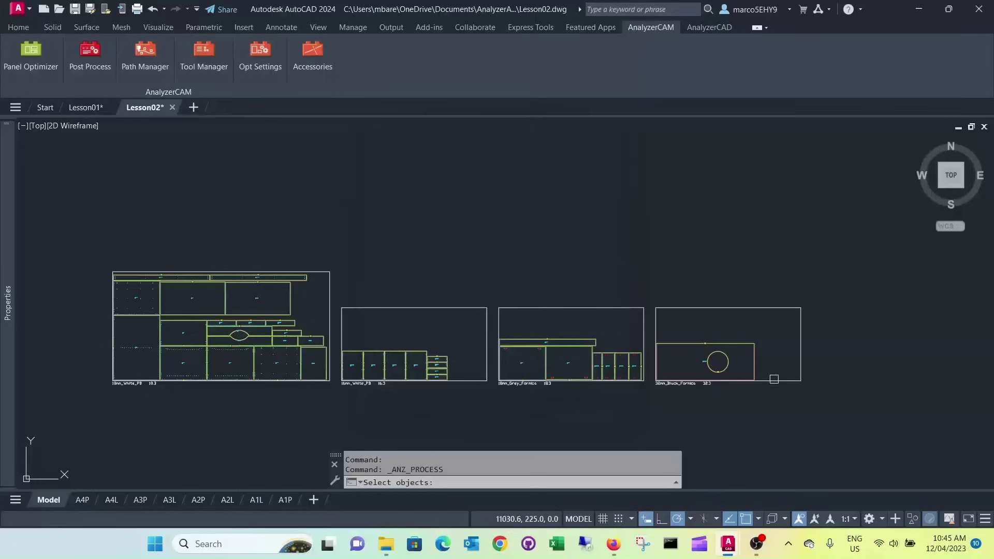
{"action": "left_click", "coordinate": [826, 404]}
{"action": "left_click", "coordinate": [667, 228]}
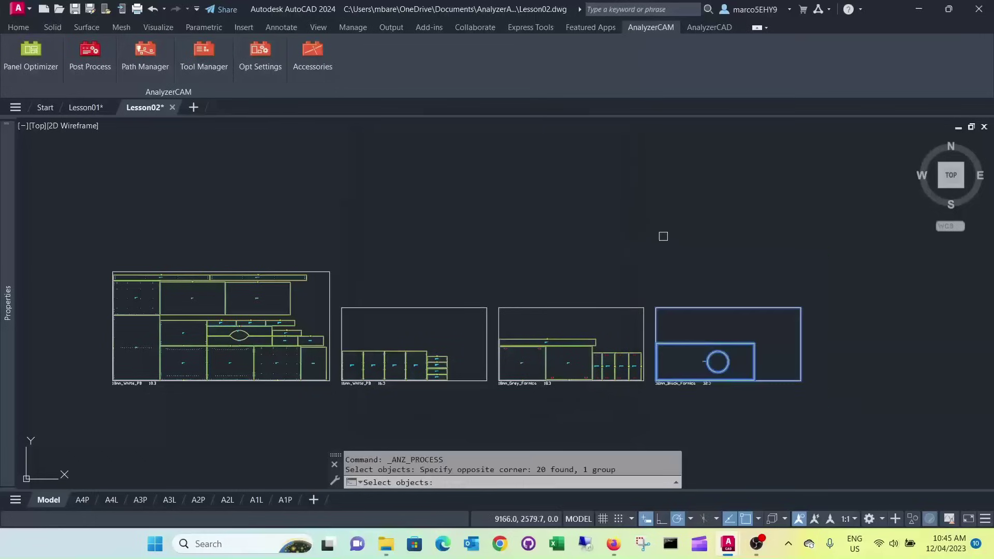
{"action": "key", "text": "Return"}
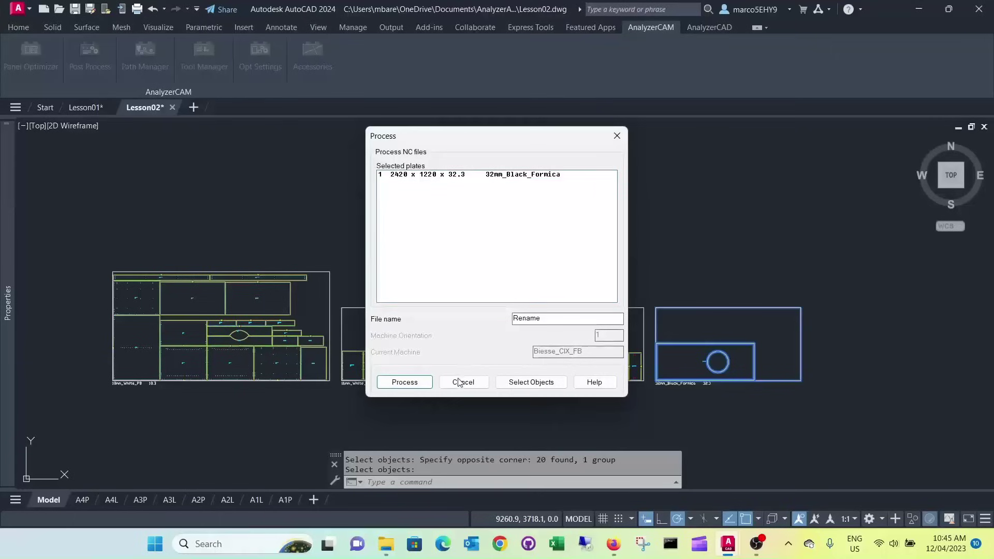
{"action": "double_click", "coordinate": [527, 318]}
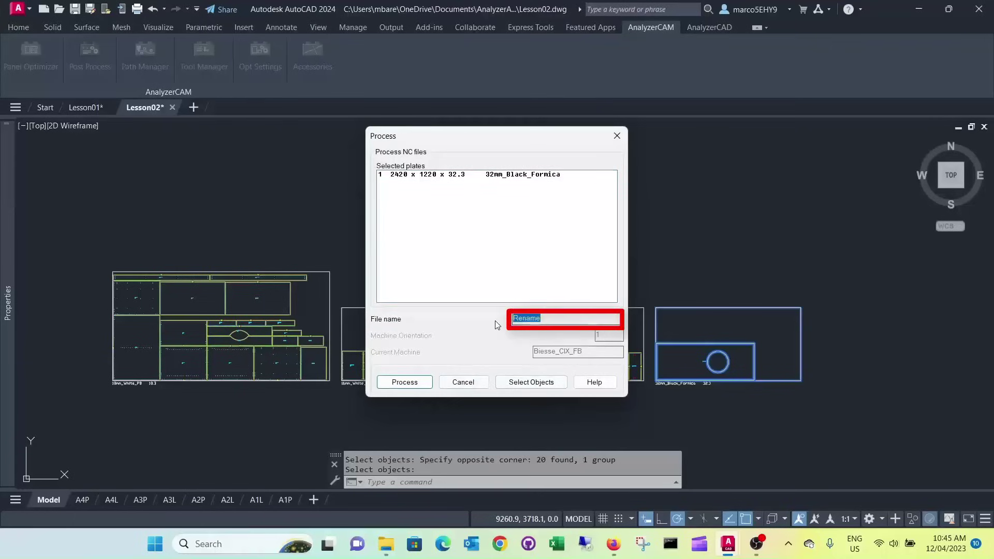
{"action": "type", "text": "FormicaBlack32"}
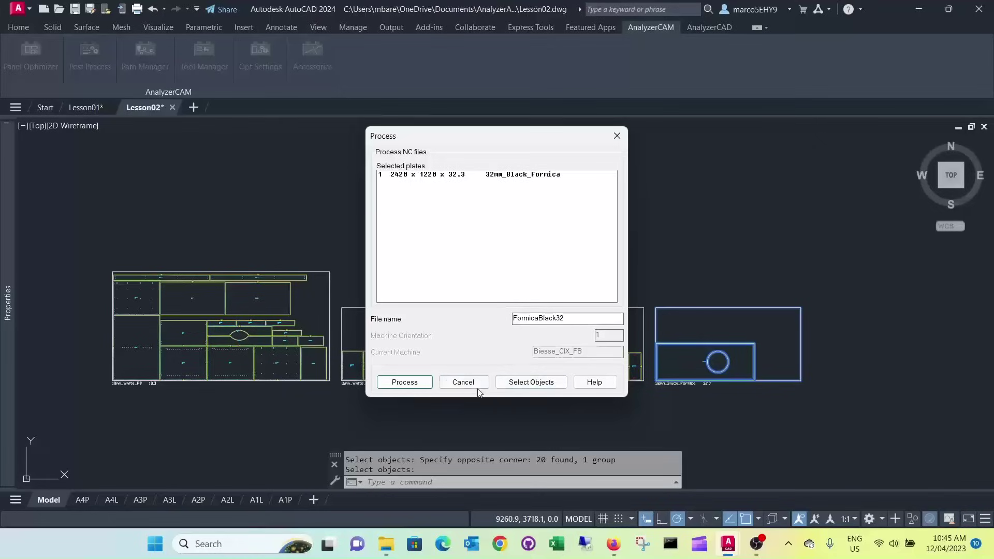
{"action": "left_click", "coordinate": [405, 383]}
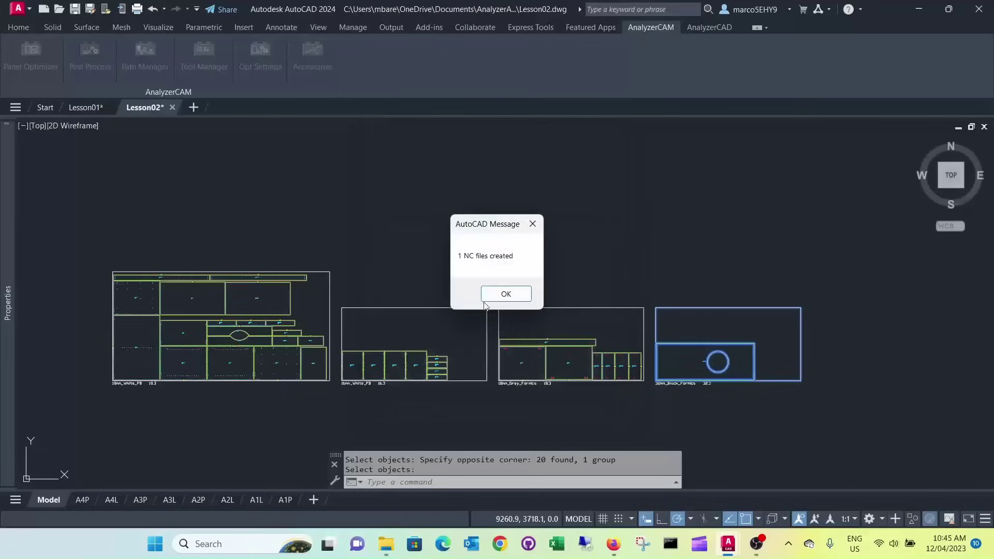
{"action": "left_click", "coordinate": [505, 294]}
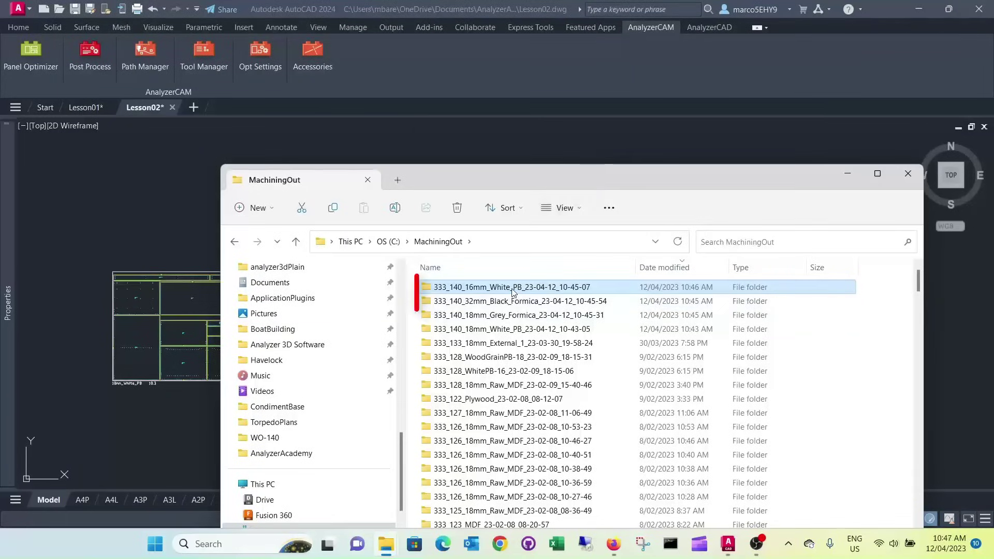
Check the four new folders, find WhitePB16_1.cix in 16mm_White_PB, then minimise Explorer.
{"action": "left_click", "coordinate": [507, 327], "text": "shift"}
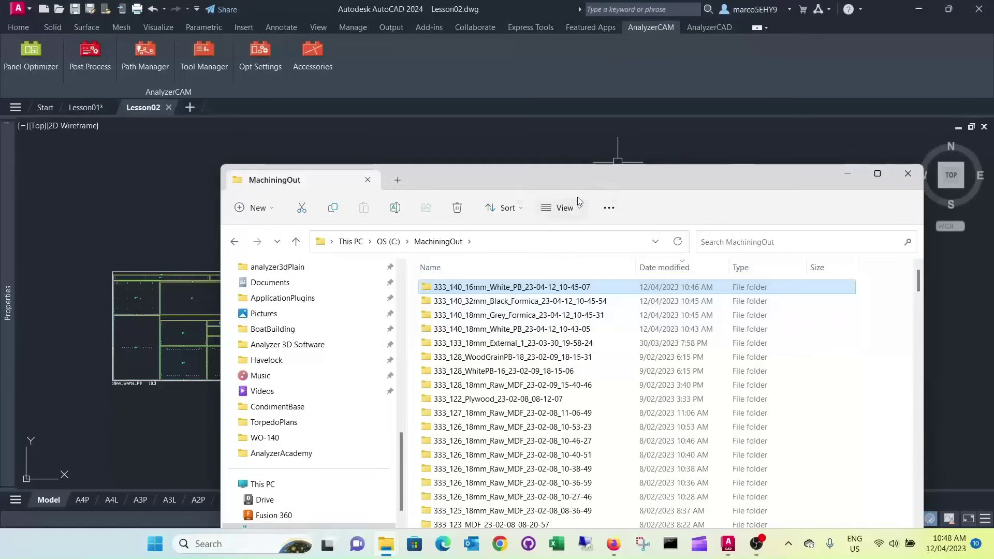
{"action": "double_click", "coordinate": [544, 289]}
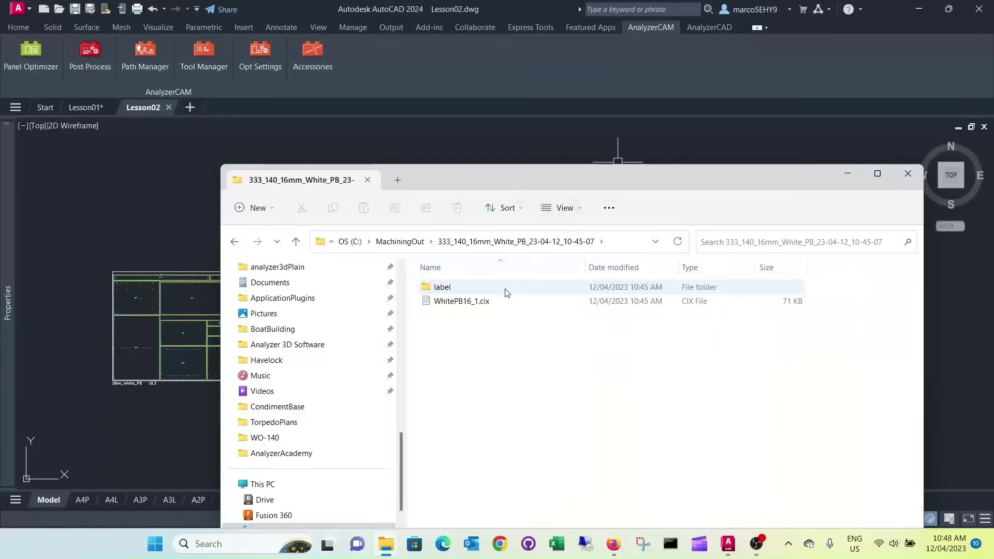
{"action": "left_click", "coordinate": [459, 301]}
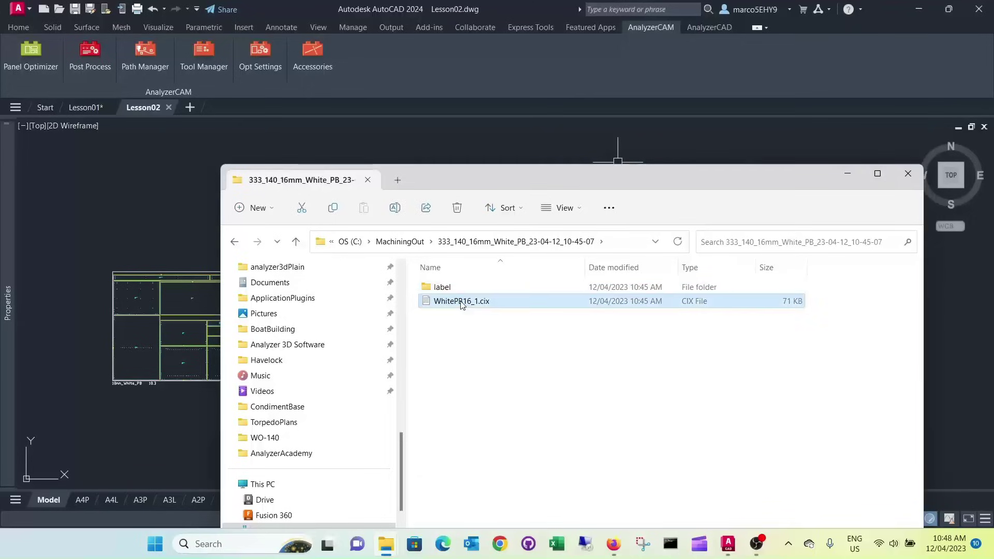
{"action": "left_click", "coordinate": [851, 173]}
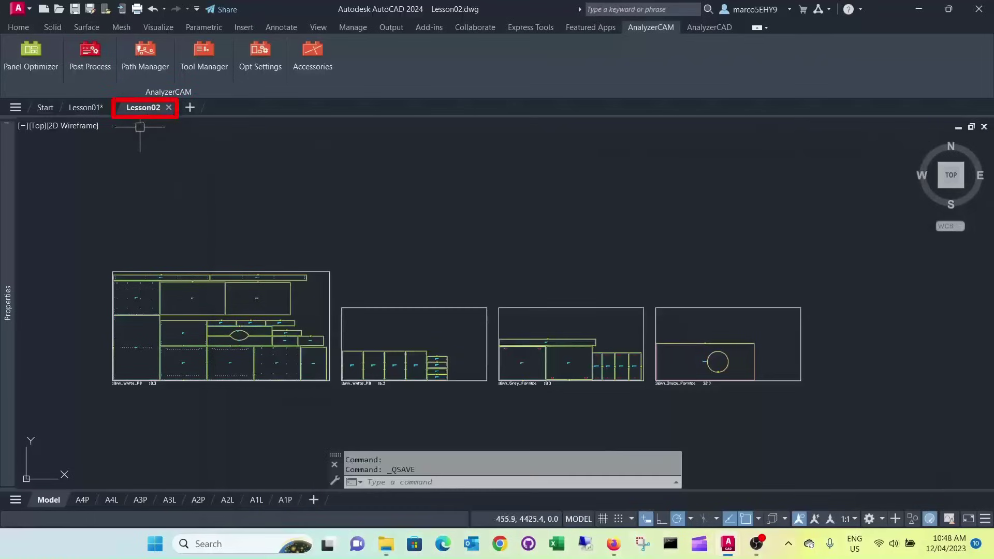